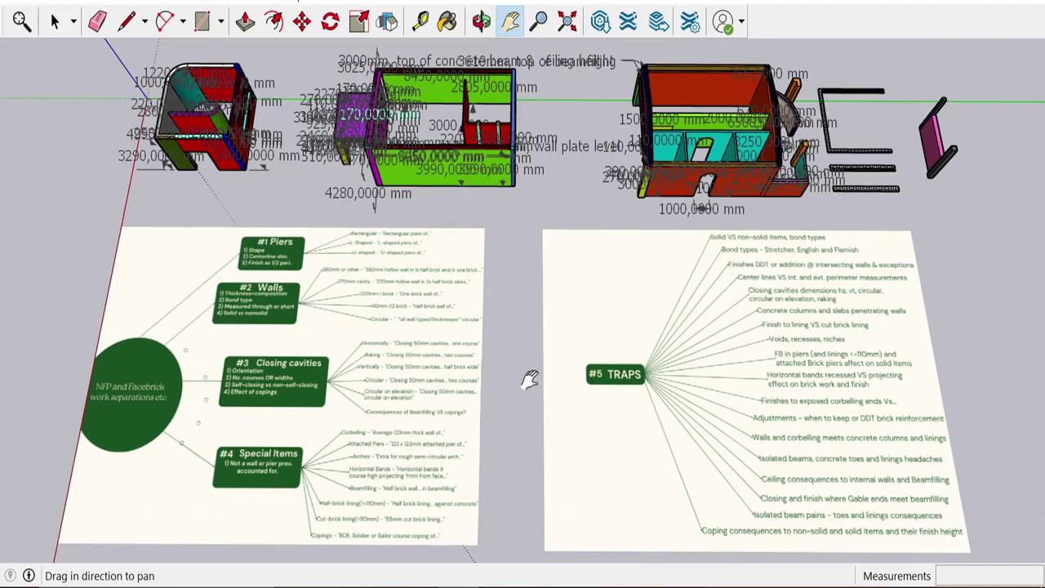
Step: Pan and zoom past the mind-map and Piers notes to centre the right-hand room with its arch
{"action": "left_click_drag", "start_coordinate": [555, 369], "coordinate": [650, 346]}
{"action": "scroll", "coordinate": [494, 292], "scroll_direction": "up", "scroll_amount": 5}
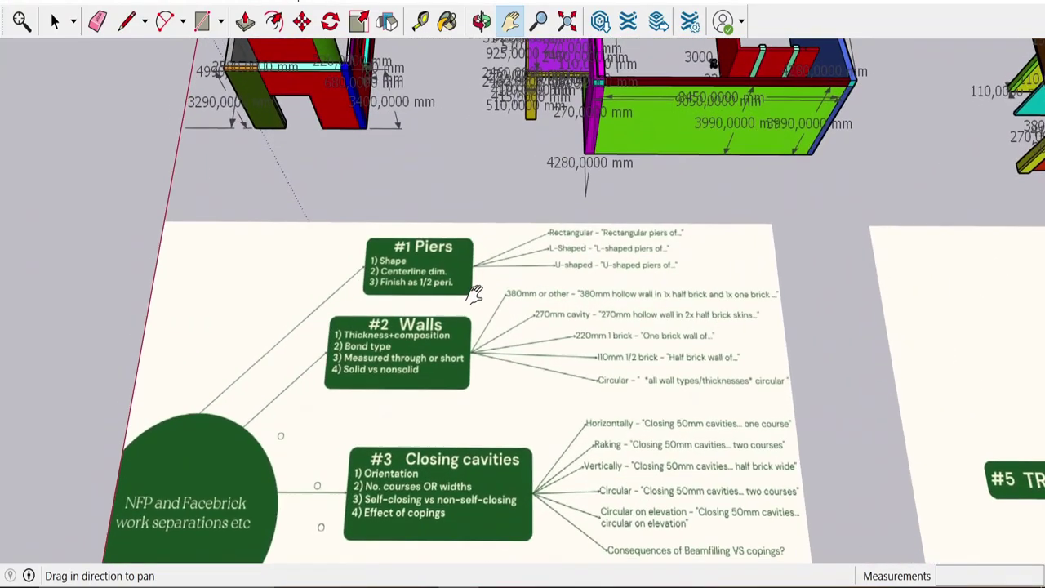
{"action": "left_click_drag", "start_coordinate": [487, 294], "coordinate": [488, 314]}
{"action": "scroll", "coordinate": [474, 319], "scroll_direction": "up", "scroll_amount": 3}
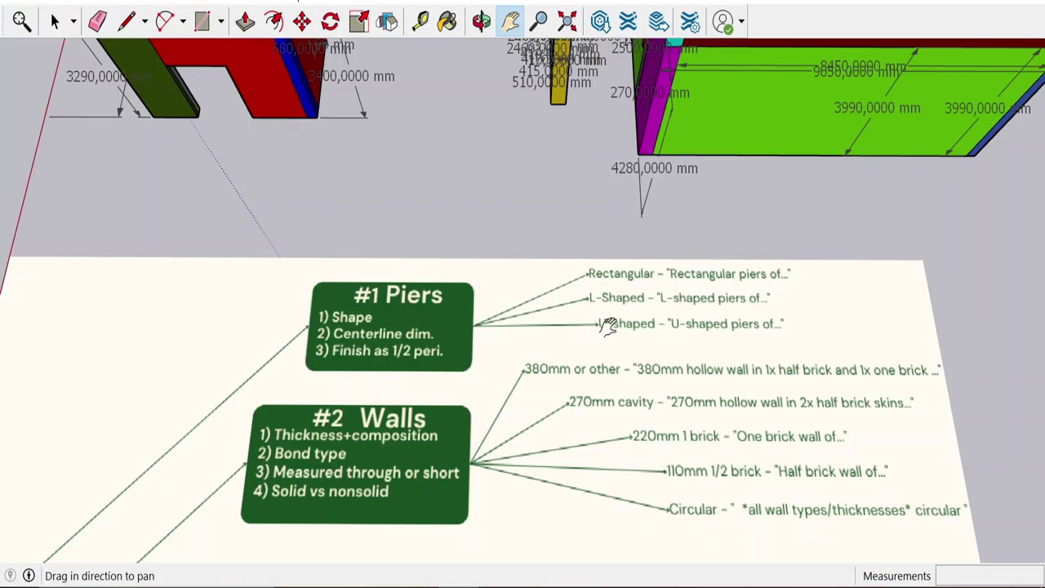
{"action": "left_click_drag", "start_coordinate": [609, 325], "coordinate": [560, 300]}
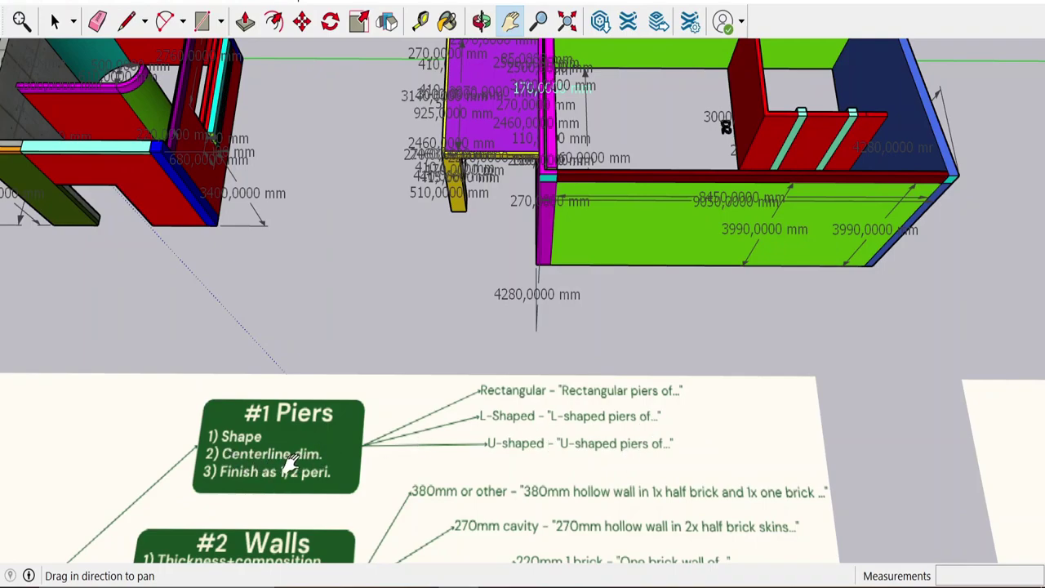
{"action": "left_click_drag", "start_coordinate": [326, 355], "coordinate": [303, 380]}
{"action": "left_click_drag", "start_coordinate": [541, 381], "coordinate": [400, 408]}
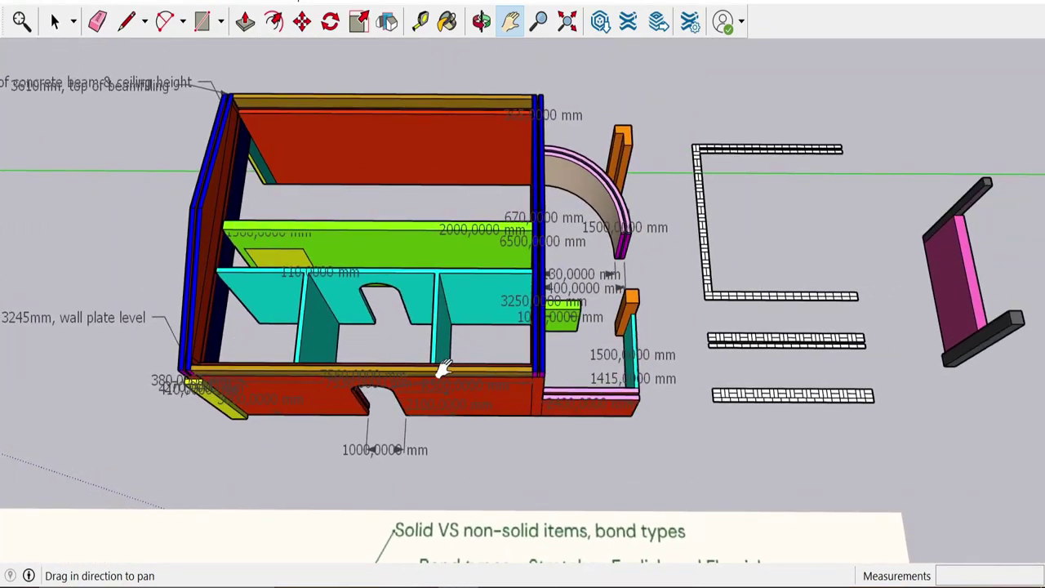
Step: Draw two edges, including a 440 mm line, across the upper orange post's top face
{"action": "scroll", "coordinate": [490, 215], "scroll_direction": "up", "scroll_amount": 6}
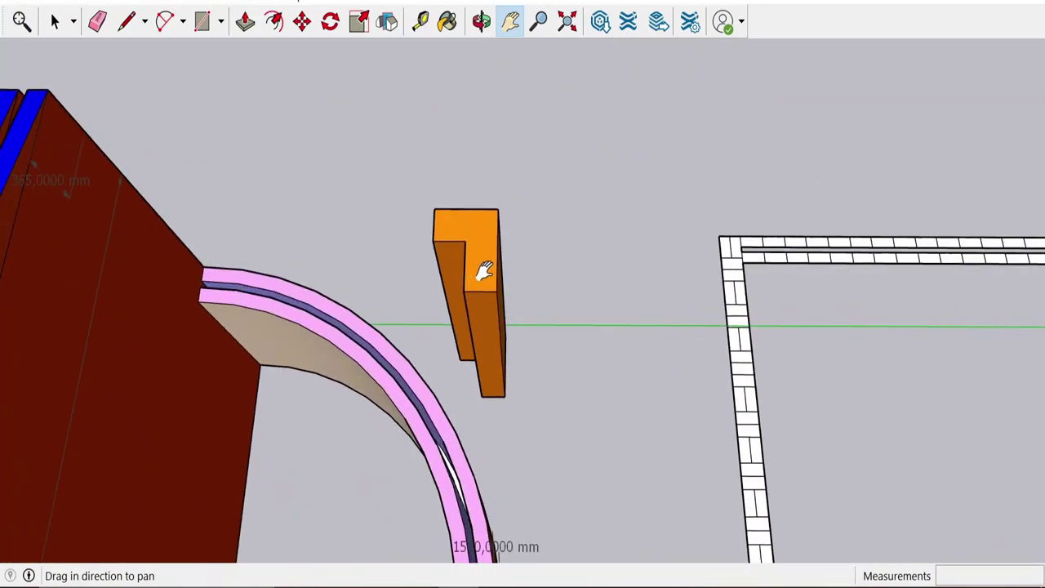
{"action": "left_click", "coordinate": [126, 21]}
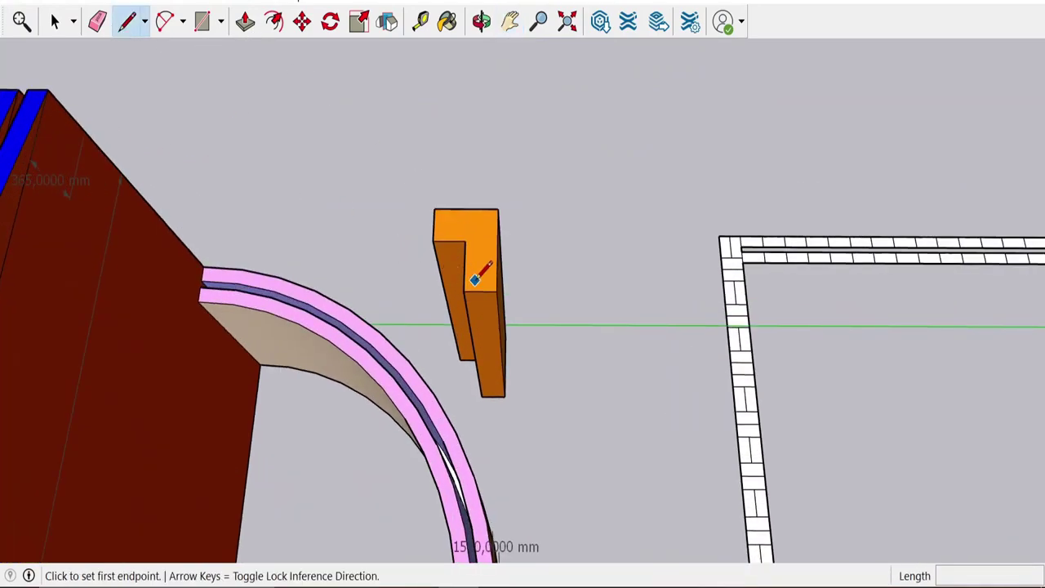
{"action": "left_click", "coordinate": [480, 291]}
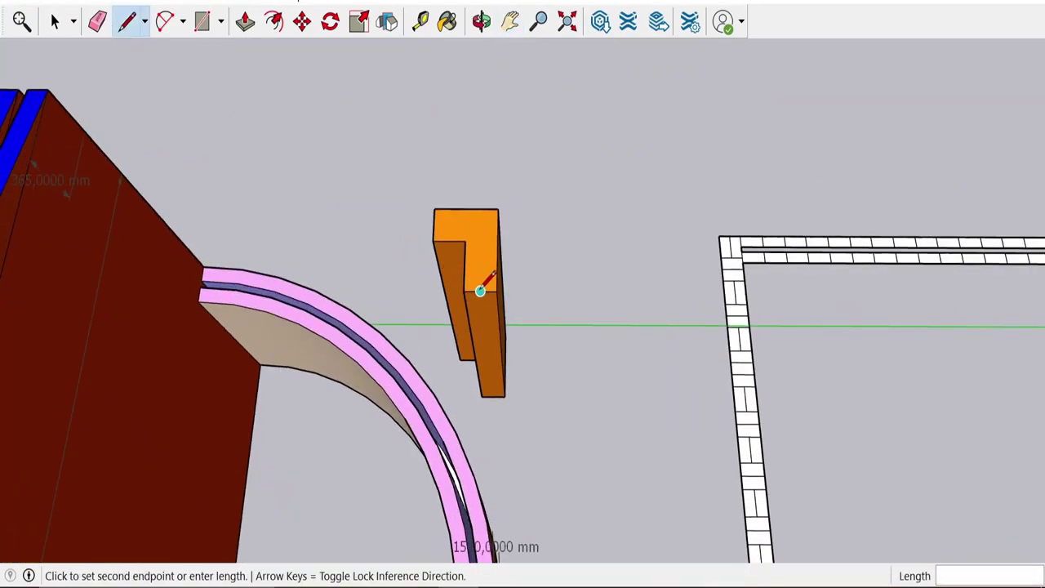
{"action": "left_click", "coordinate": [488, 209]}
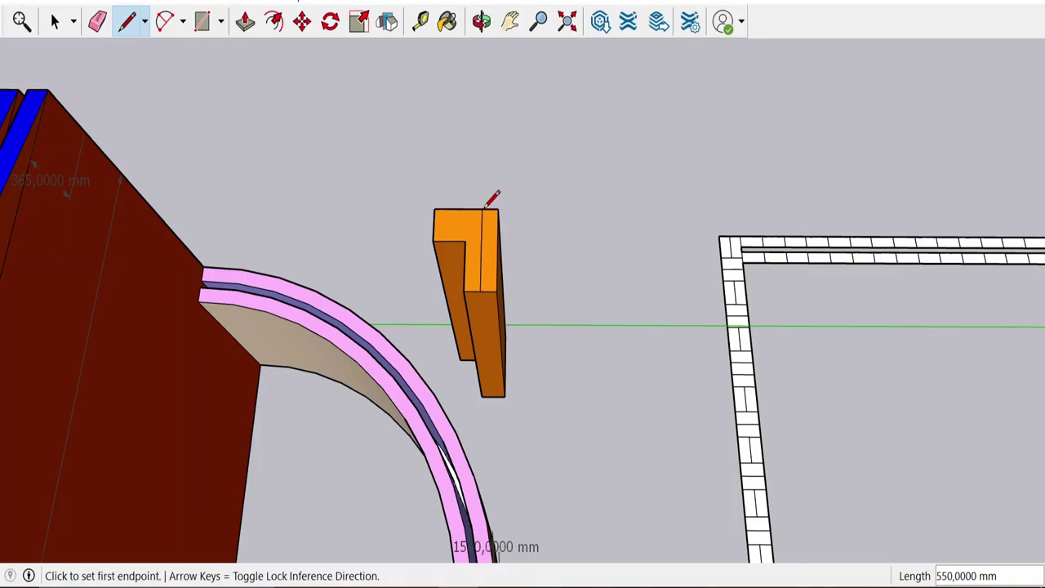
{"action": "left_click", "coordinate": [434, 224]}
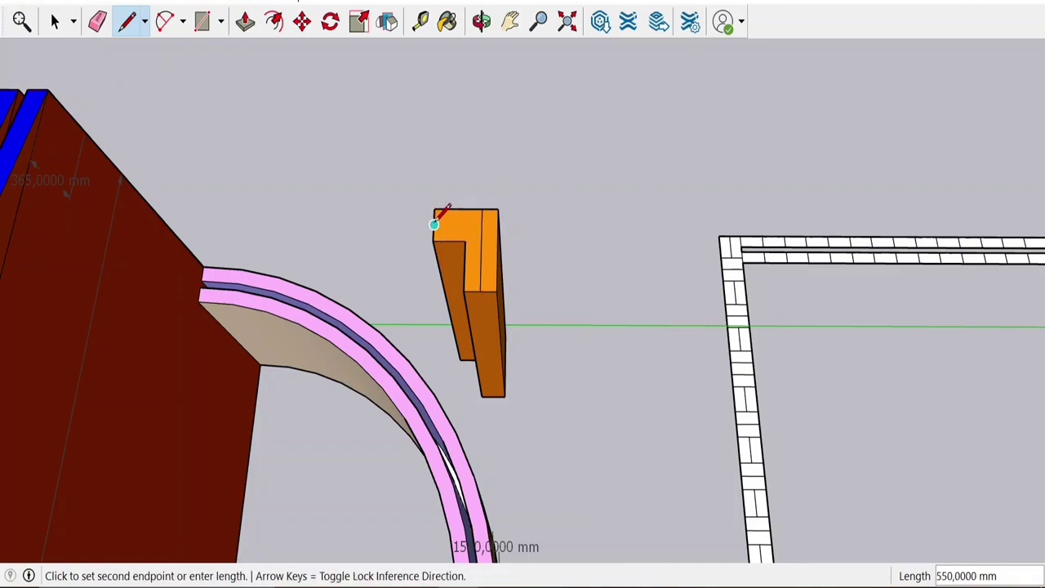
{"action": "left_click", "coordinate": [498, 224]}
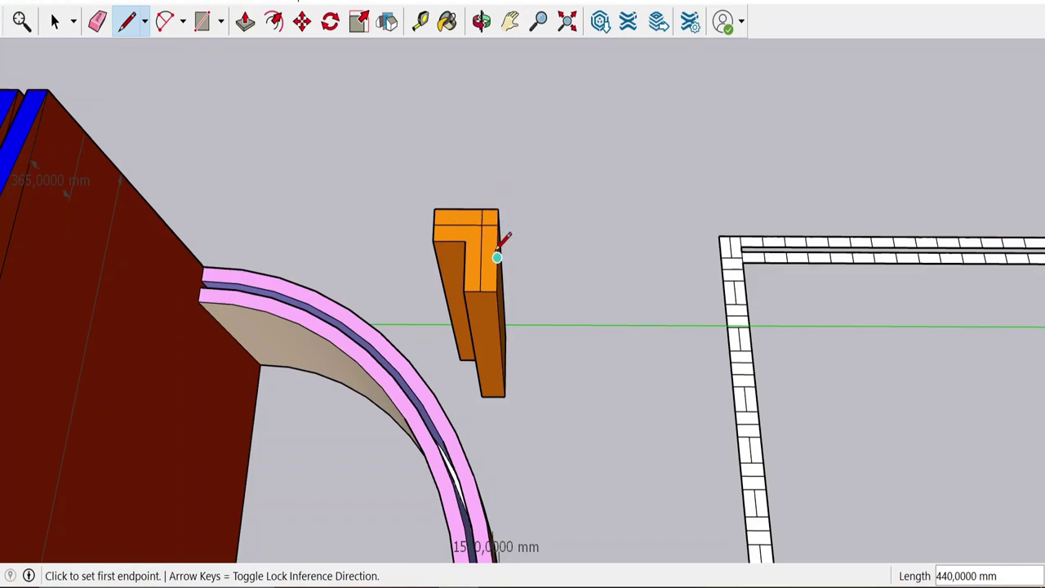
{"action": "scroll", "coordinate": [487, 270], "scroll_direction": "down", "scroll_amount": 5}
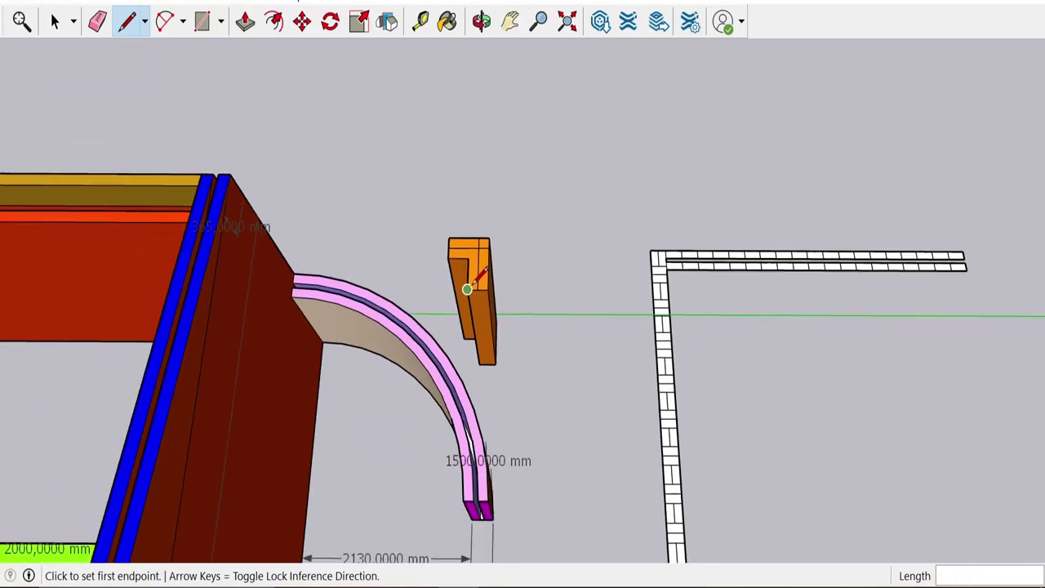
{"action": "left_click", "coordinate": [510, 20]}
{"action": "scroll", "coordinate": [394, 374], "scroll_direction": "down", "scroll_amount": 3}
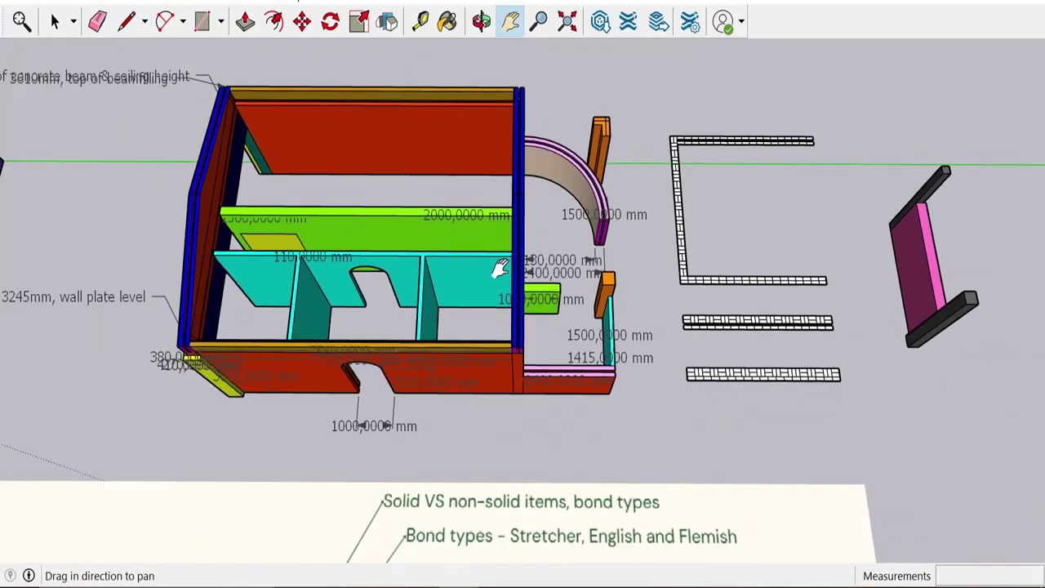
Step: Pan over the mind-map notes, return to the house scene, and zoom onto the arch and post
{"action": "scroll", "coordinate": [417, 253], "scroll_direction": "up", "scroll_amount": 5}
{"action": "left_click_drag", "start_coordinate": [417, 253], "coordinate": [439, 305]}
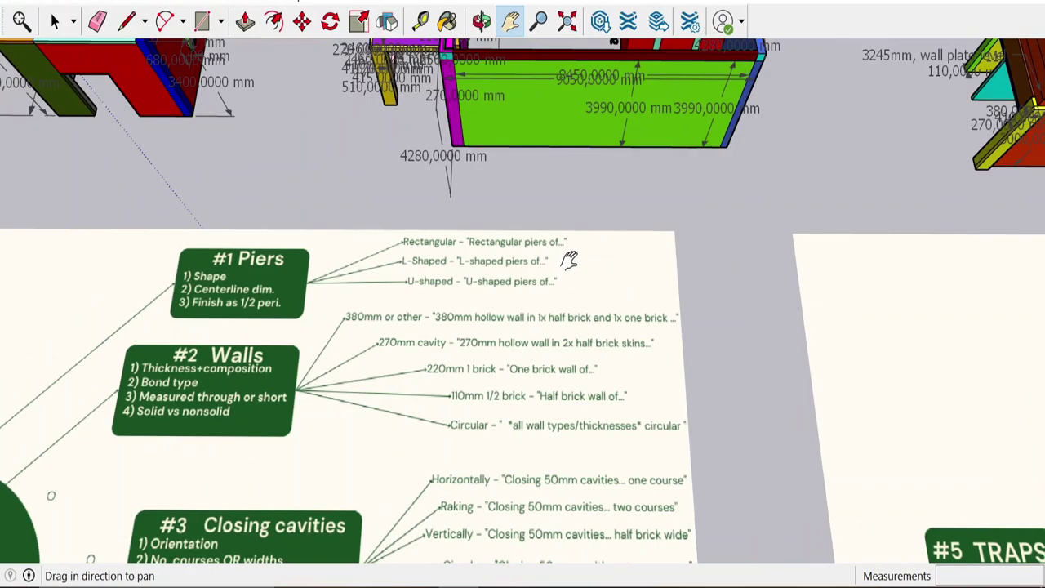
{"action": "left_click_drag", "start_coordinate": [574, 304], "coordinate": [568, 273]}
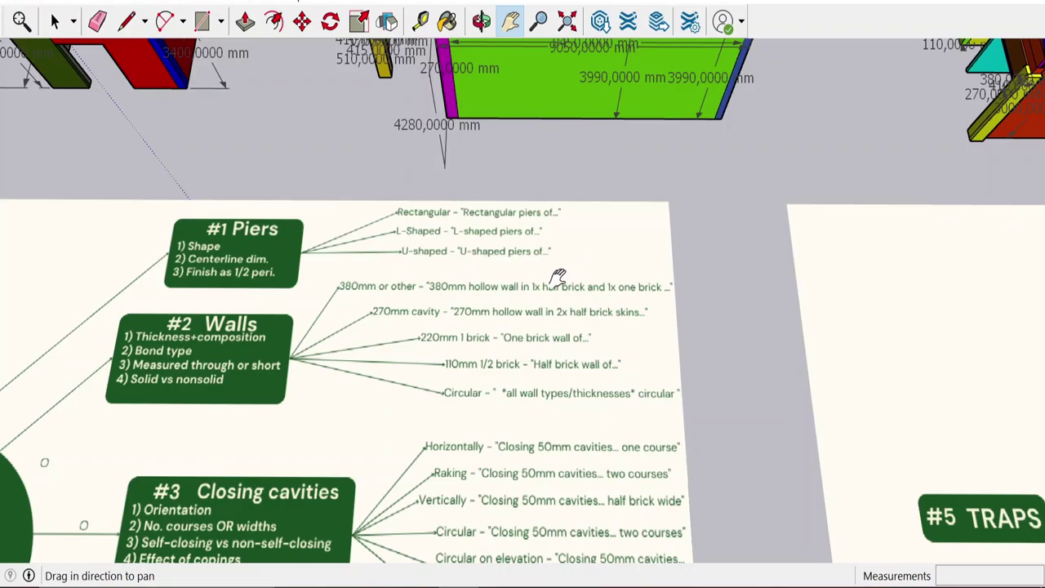
{"action": "key", "text": "Page_Down"}
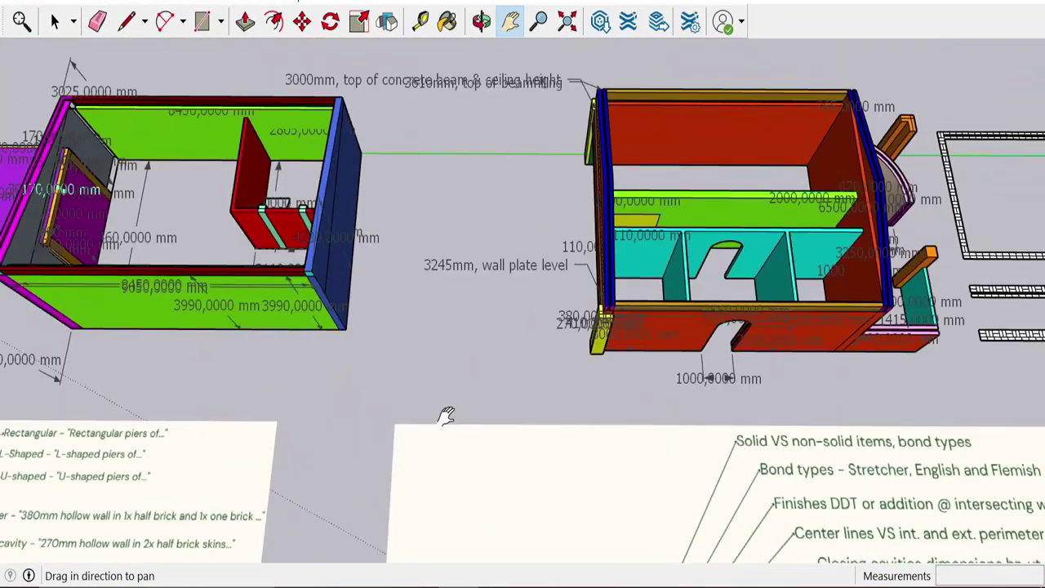
{"action": "scroll", "coordinate": [552, 272], "scroll_direction": "up", "scroll_amount": 3}
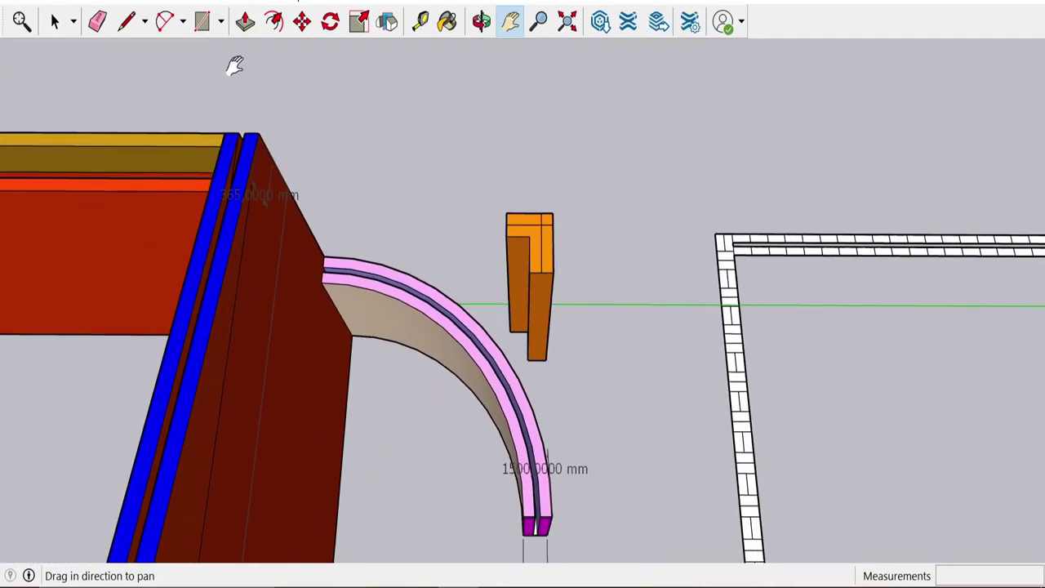
Step: Trace a 550 mm edge down the orange post's corner and a 440 mm edge across its top
{"action": "left_click", "coordinate": [127, 21]}
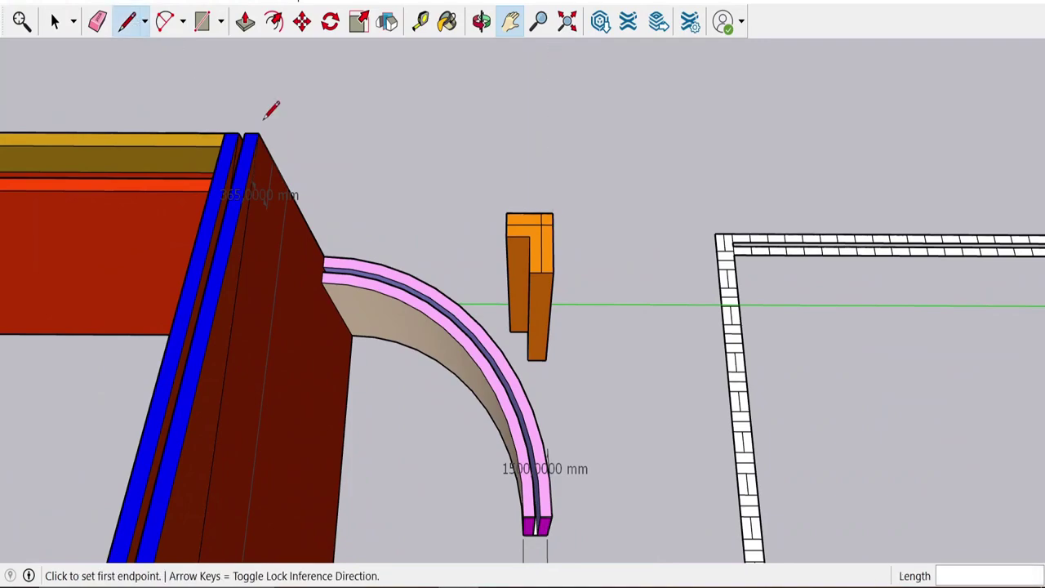
{"action": "left_click", "coordinate": [553, 212]}
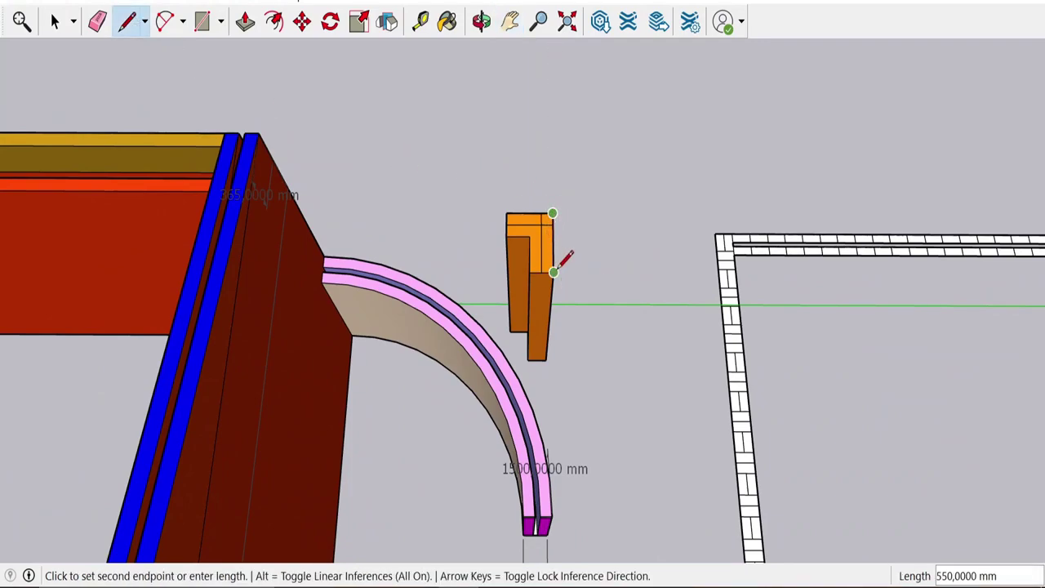
{"action": "left_click", "coordinate": [553, 272]}
{"action": "left_click", "coordinate": [553, 272]}
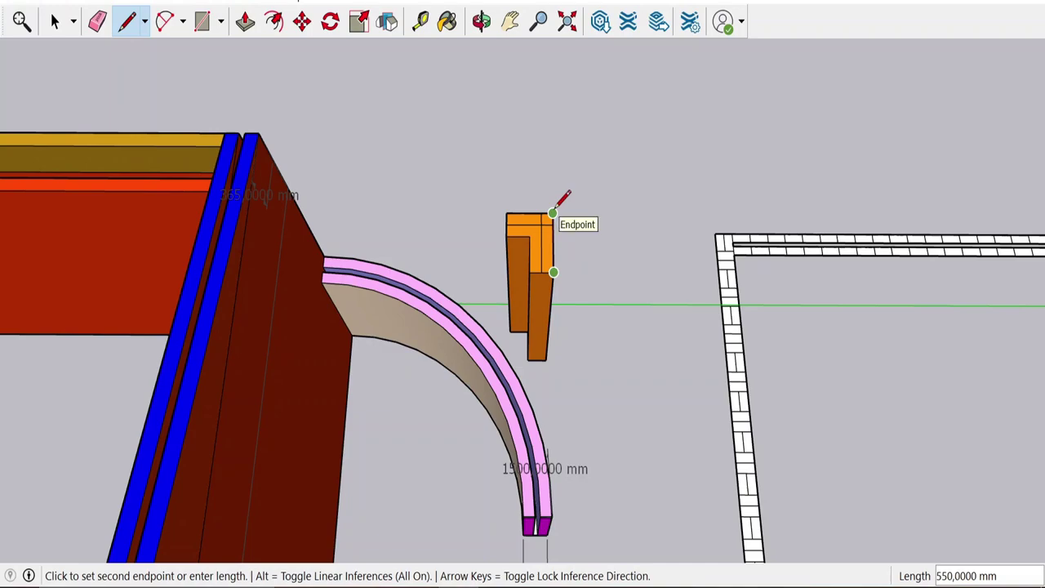
{"action": "left_click", "coordinate": [553, 213]}
{"action": "left_click", "coordinate": [552, 212]}
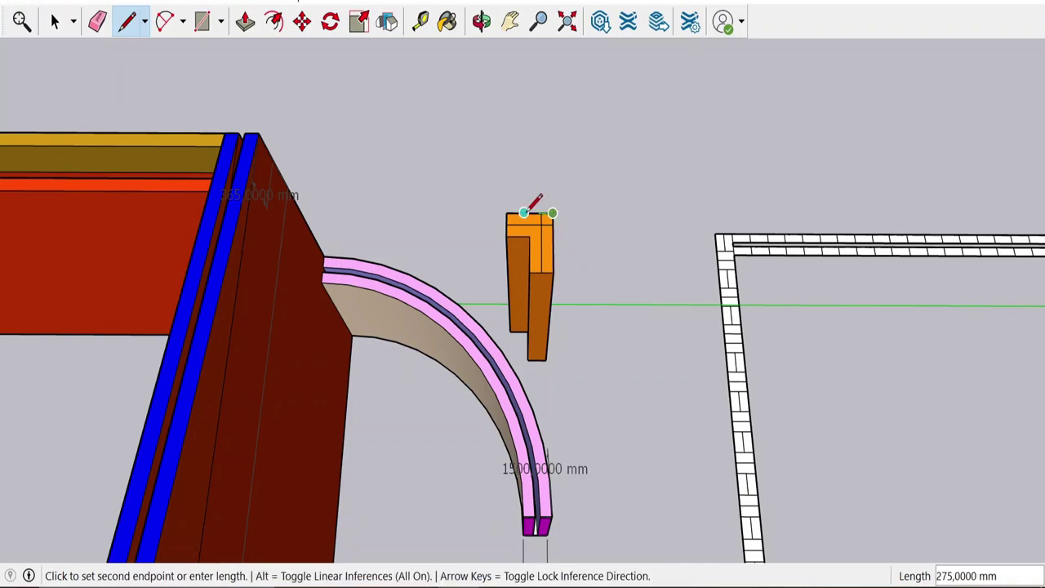
{"action": "left_click", "coordinate": [506, 212]}
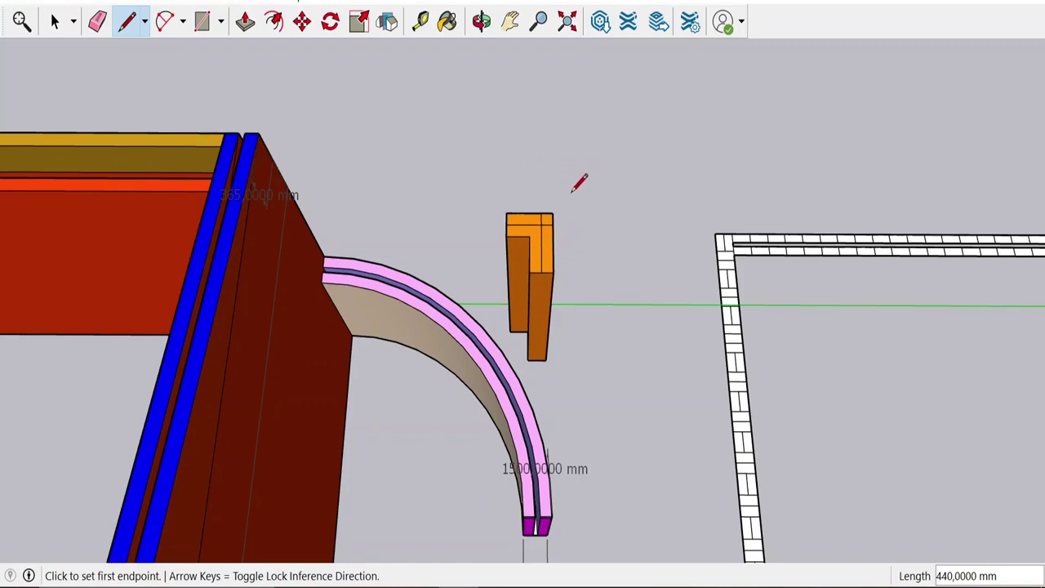
{"action": "scroll", "coordinate": [578, 224], "scroll_direction": "down", "scroll_amount": 5}
{"action": "left_click", "coordinate": [506, 24]}
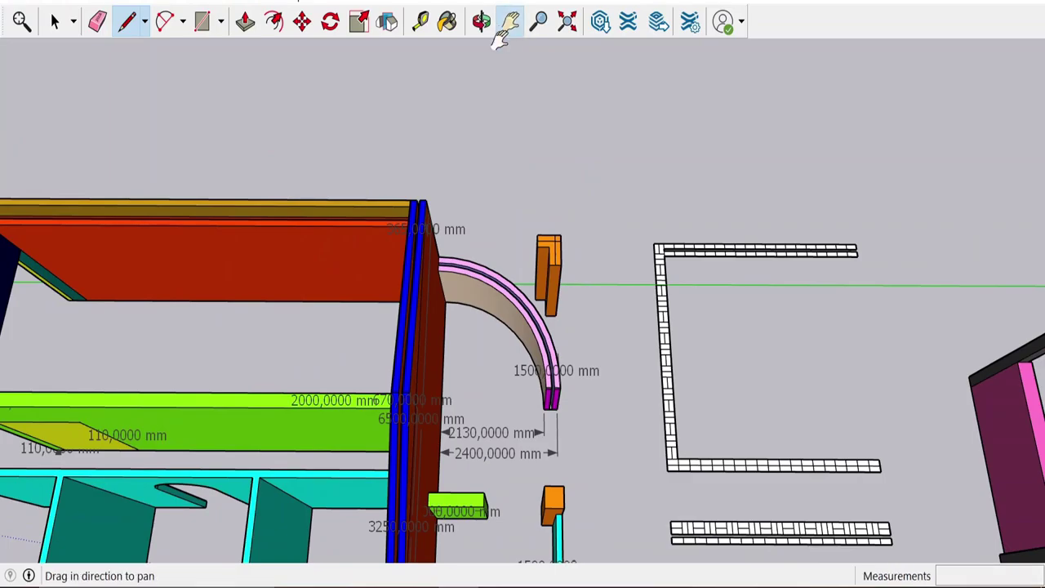
Step: Pan over the Piers, Walls and Closing cavities notes up to the 3-D wall models
{"action": "scroll", "coordinate": [530, 293], "scroll_direction": "down", "scroll_amount": 4}
{"action": "scroll", "coordinate": [397, 345], "scroll_direction": "up", "scroll_amount": 6}
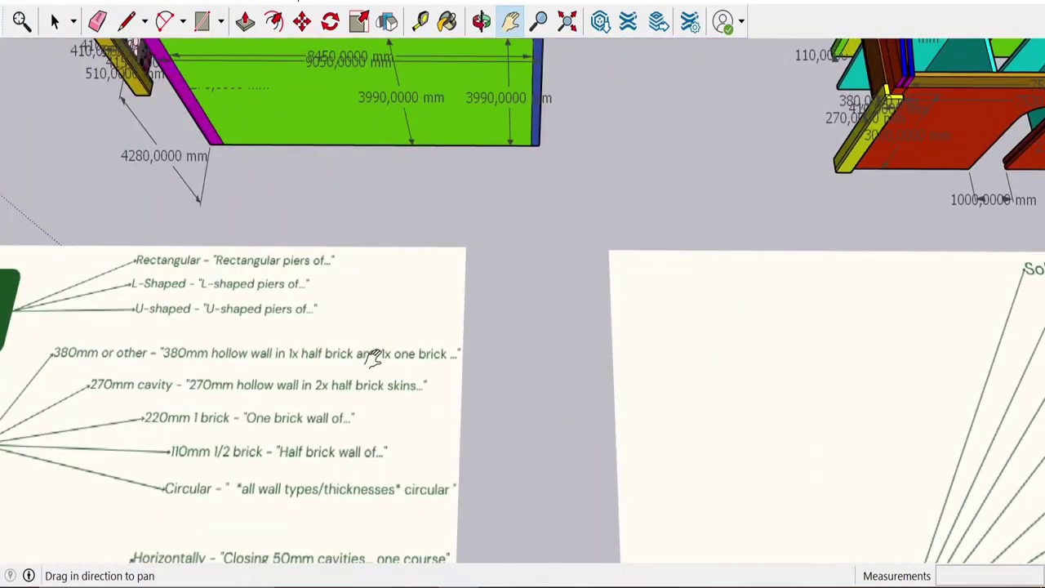
{"action": "left_click_drag", "start_coordinate": [371, 357], "coordinate": [611, 200]}
{"action": "left_click_drag", "start_coordinate": [412, 305], "coordinate": [573, 307]}
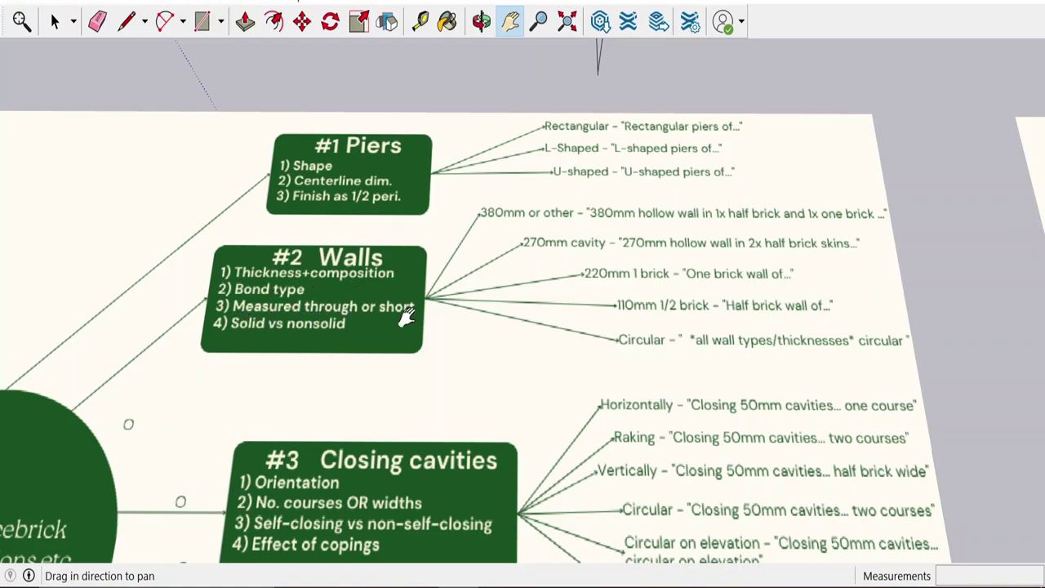
{"action": "left_click_drag", "start_coordinate": [483, 252], "coordinate": [466, 294]}
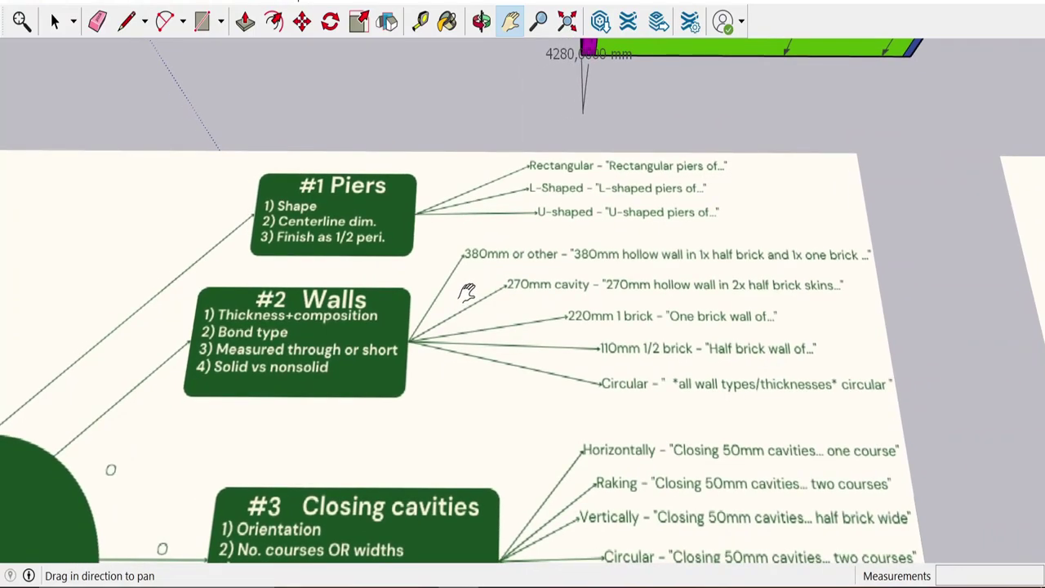
{"action": "mouse_move", "coordinate": [551, 249]}
{"action": "left_mouse_down"}
{"action": "mouse_move", "coordinate": [497, 233]}
{"action": "mouse_move", "coordinate": [336, 294]}
{"action": "mouse_move", "coordinate": [596, 275]}
{"action": "mouse_move", "coordinate": [479, 314]}
{"action": "mouse_move", "coordinate": [474, 331]}
{"action": "left_mouse_up"}
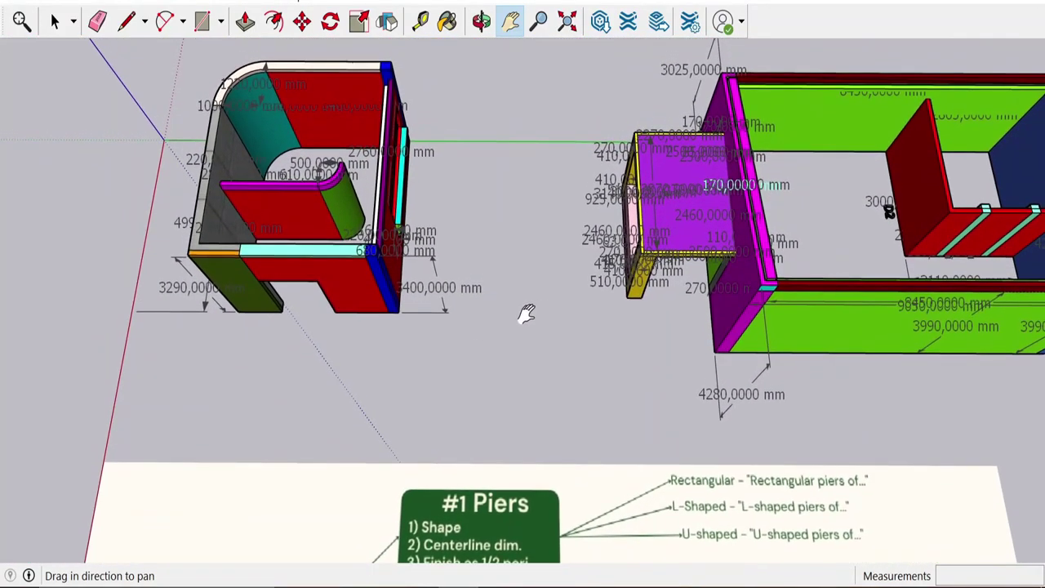
Step: Pan across the red house to the green-walled building with the magenta pier
{"action": "left_click_drag", "start_coordinate": [687, 324], "coordinate": [408, 335]}
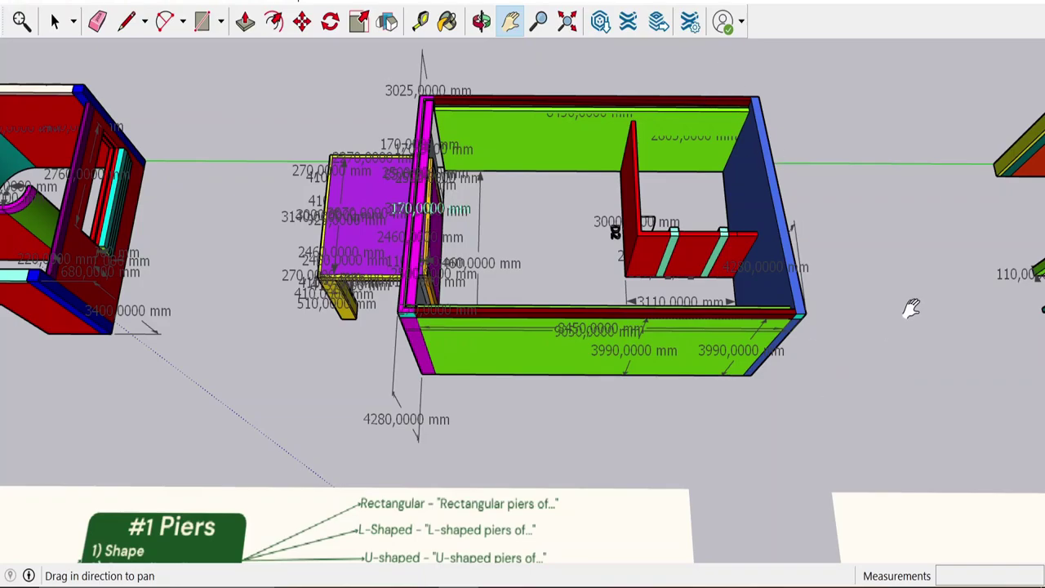
{"action": "mouse_move", "coordinate": [911, 308]}
{"action": "left_mouse_down"}
{"action": "mouse_move", "coordinate": [482, 366]}
{"action": "mouse_move", "coordinate": [317, 311]}
{"action": "mouse_move", "coordinate": [245, 408]}
{"action": "mouse_move", "coordinate": [343, 360]}
{"action": "left_mouse_up"}
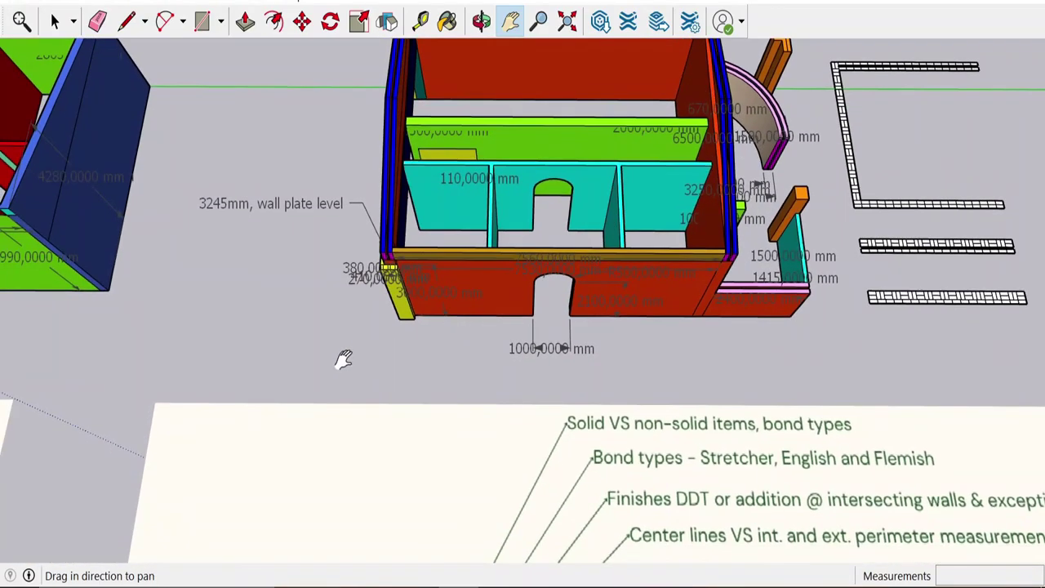
{"action": "left_click_drag", "start_coordinate": [383, 147], "coordinate": [390, 233]}
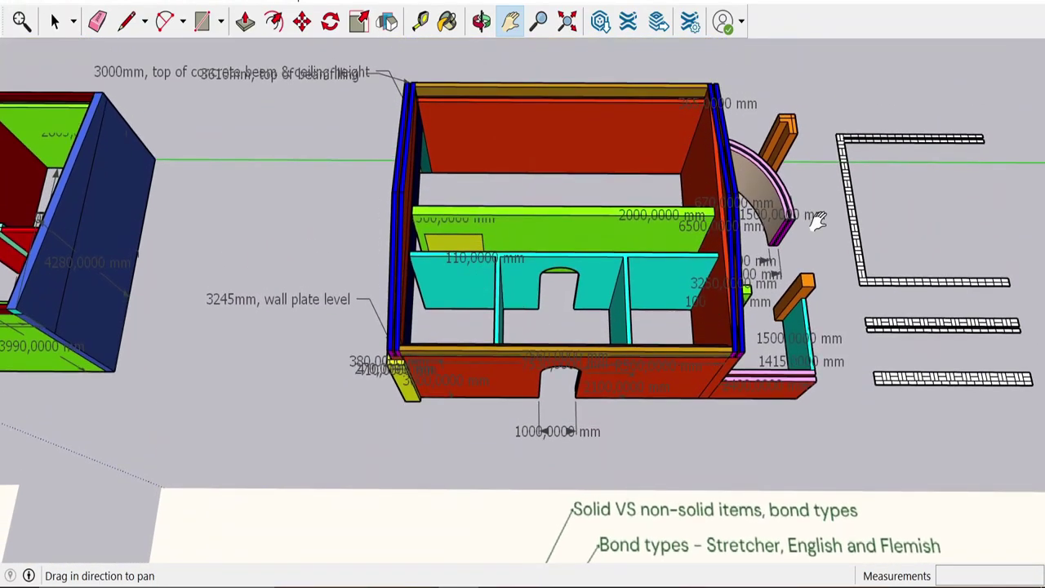
{"action": "left_click_drag", "start_coordinate": [818, 220], "coordinate": [613, 289]}
{"action": "mouse_move", "coordinate": [163, 281]}
{"action": "left_mouse_down"}
{"action": "mouse_move", "coordinate": [343, 286]}
{"action": "mouse_move", "coordinate": [700, 264]}
{"action": "mouse_move", "coordinate": [609, 263]}
{"action": "mouse_move", "coordinate": [560, 378]}
{"action": "left_mouse_up"}
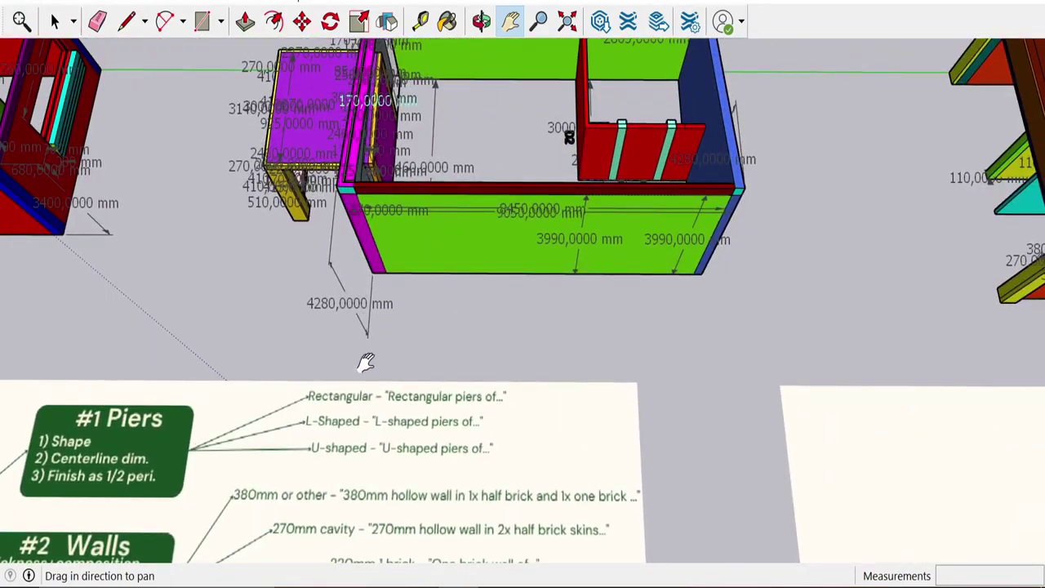
{"action": "left_click_drag", "start_coordinate": [365, 362], "coordinate": [478, 261]}
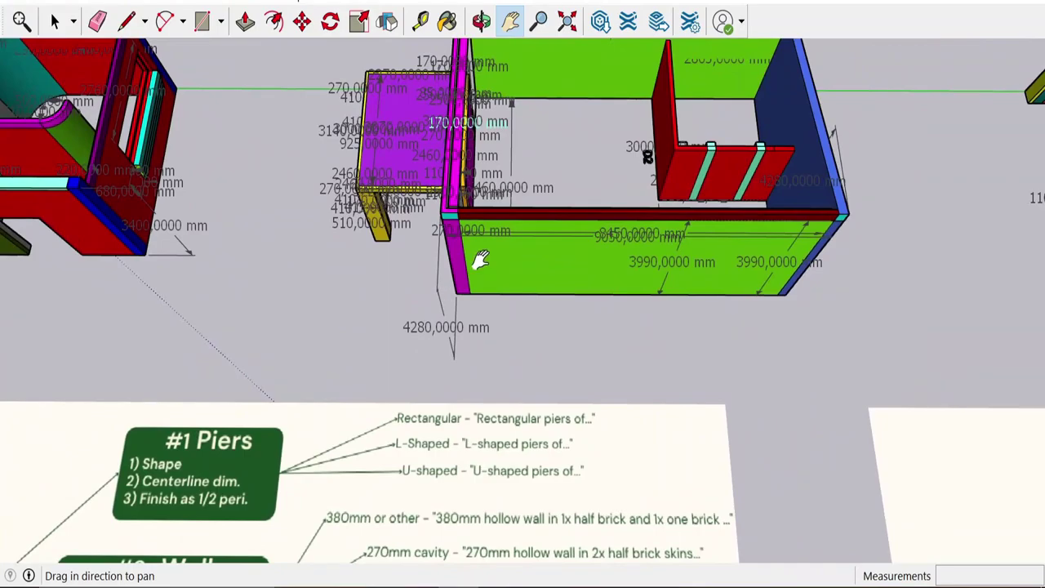
Step: Orbit and pan around the green-walled building to inspect its magenta corner posts
{"action": "left_click", "coordinate": [482, 24]}
{"action": "left_click_drag", "start_coordinate": [490, 163], "coordinate": [560, 183]}
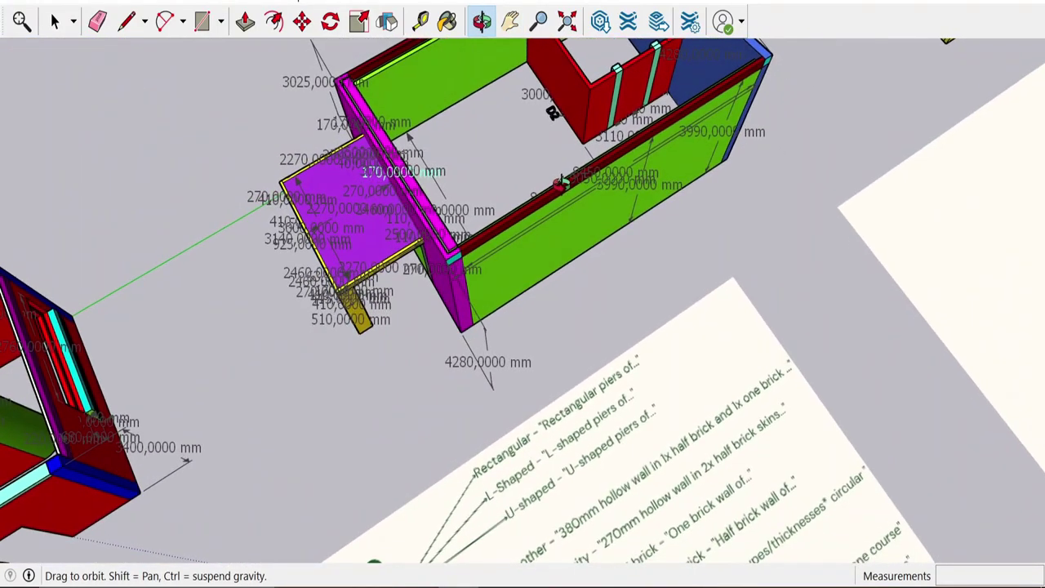
{"action": "left_click", "coordinate": [510, 20]}
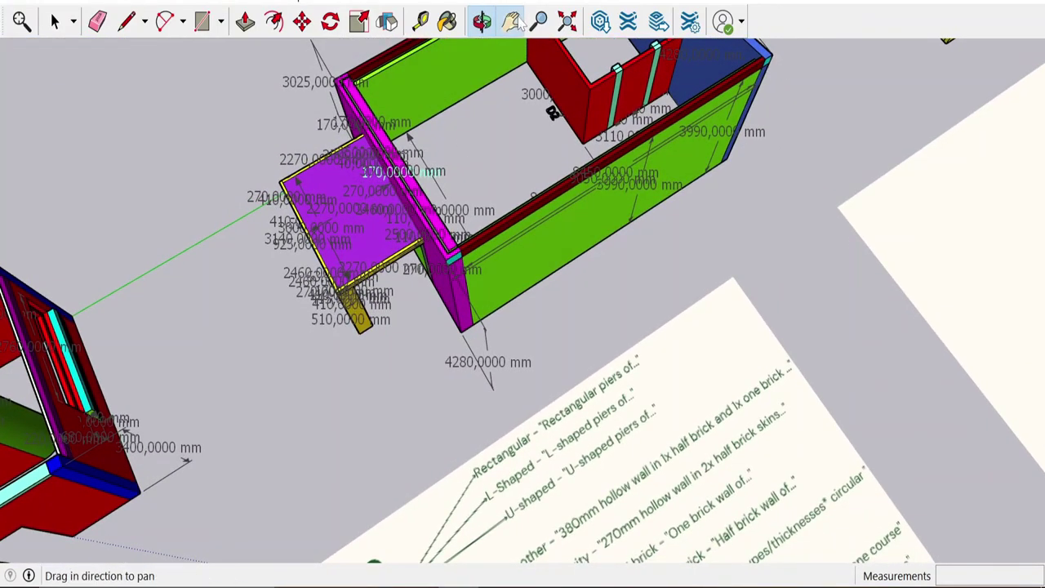
{"action": "left_click_drag", "start_coordinate": [555, 123], "coordinate": [486, 196]}
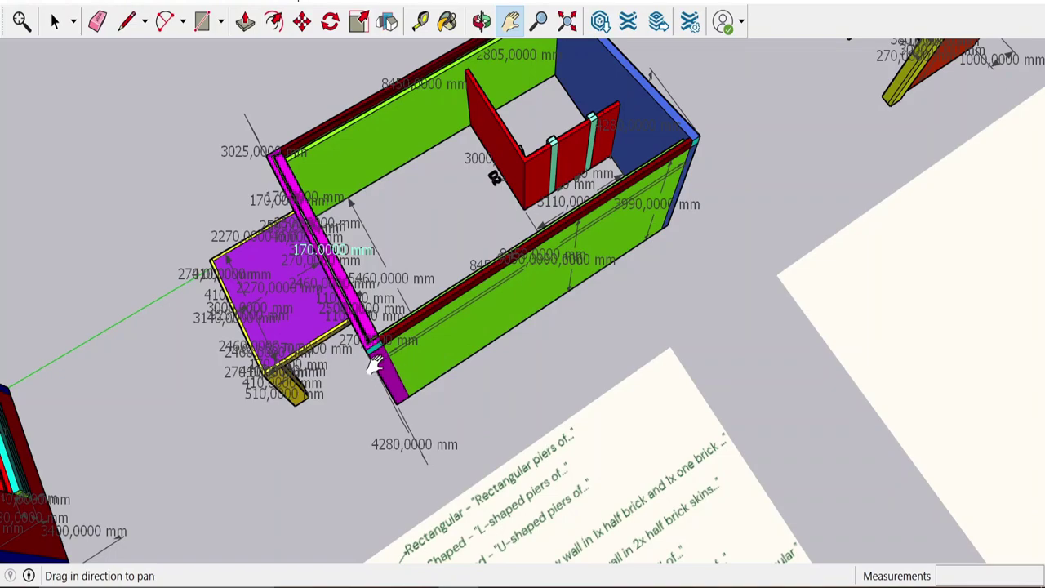
{"action": "scroll", "coordinate": [373, 353], "scroll_direction": "up", "scroll_amount": 3}
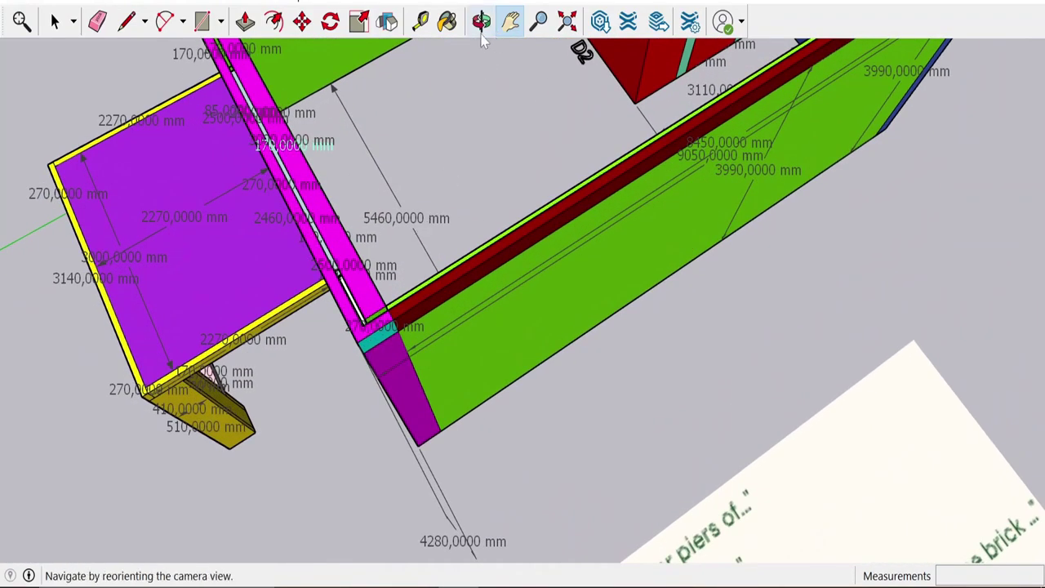
{"action": "left_click", "coordinate": [481, 32]}
{"action": "left_click_drag", "start_coordinate": [450, 237], "coordinate": [397, 182]}
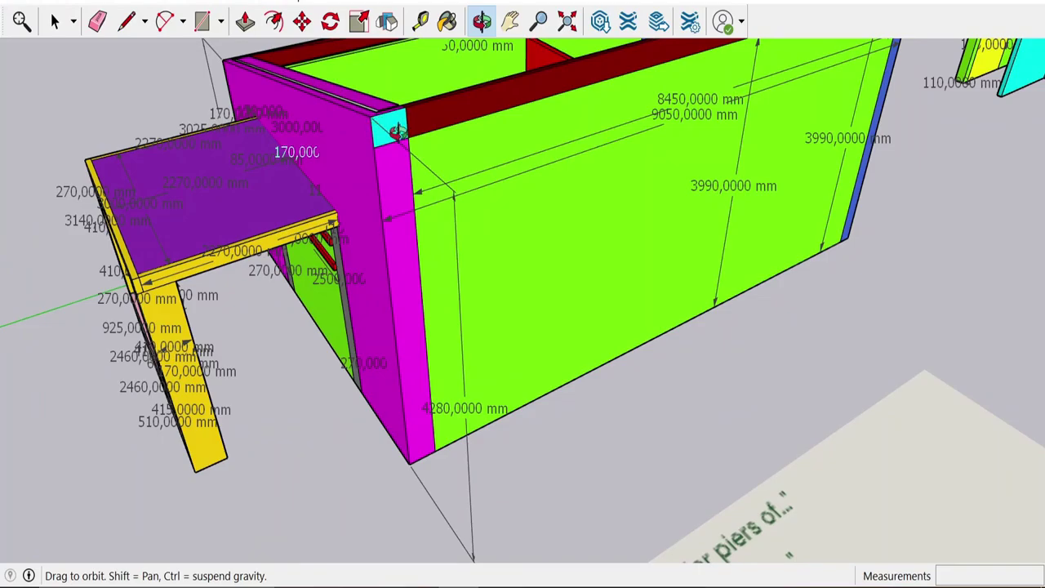
{"action": "left_click", "coordinate": [510, 23]}
{"action": "left_click_drag", "start_coordinate": [602, 121], "coordinate": [688, 175]}
Step: Zoom and pan over the red house to frame the green box and Piers and Walls notes
{"action": "scroll", "coordinate": [688, 176], "scroll_direction": "down", "scroll_amount": 3}
{"action": "scroll", "coordinate": [448, 334], "scroll_direction": "up", "scroll_amount": 6}
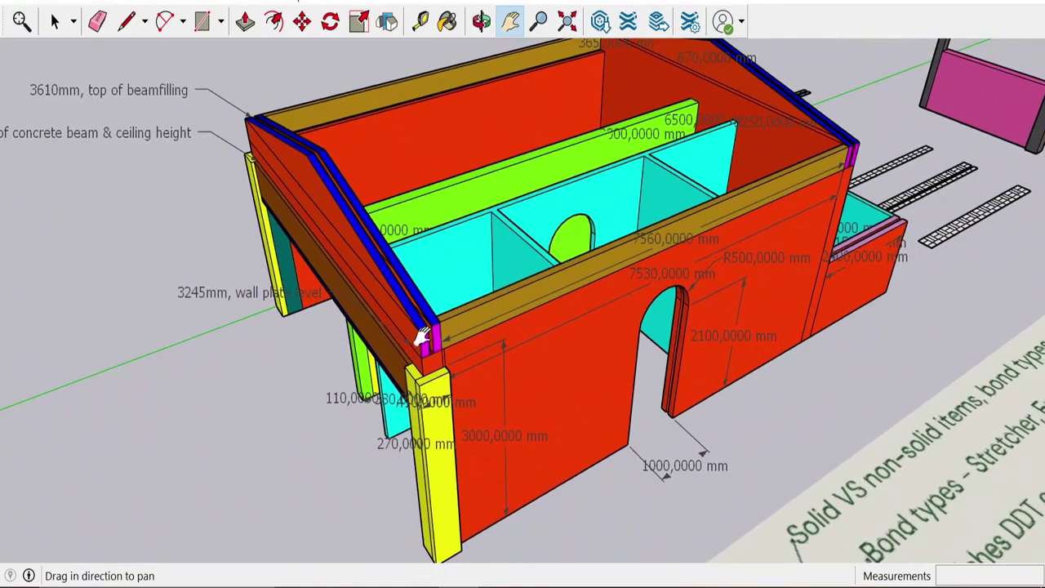
{"action": "scroll", "coordinate": [448, 335], "scroll_direction": "up", "scroll_amount": 1}
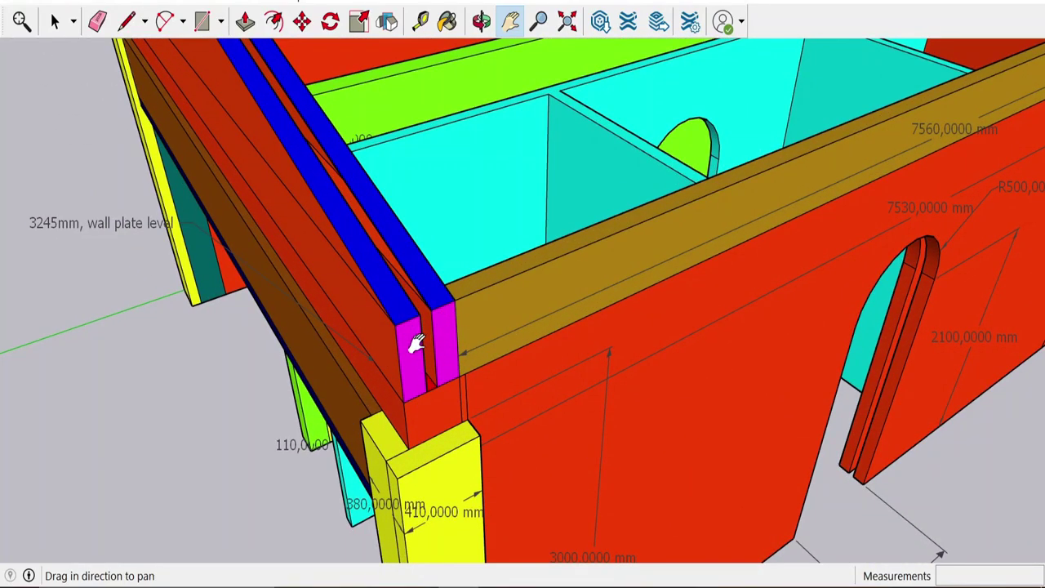
{"action": "scroll", "coordinate": [490, 303], "scroll_direction": "down", "scroll_amount": 5}
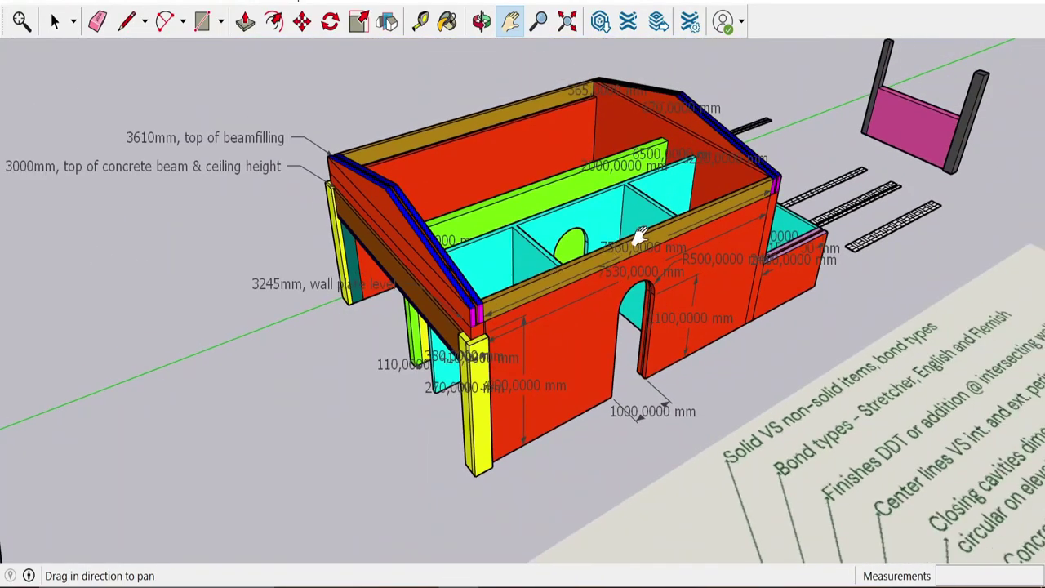
{"action": "scroll", "coordinate": [523, 306], "scroll_direction": "up", "scroll_amount": 1}
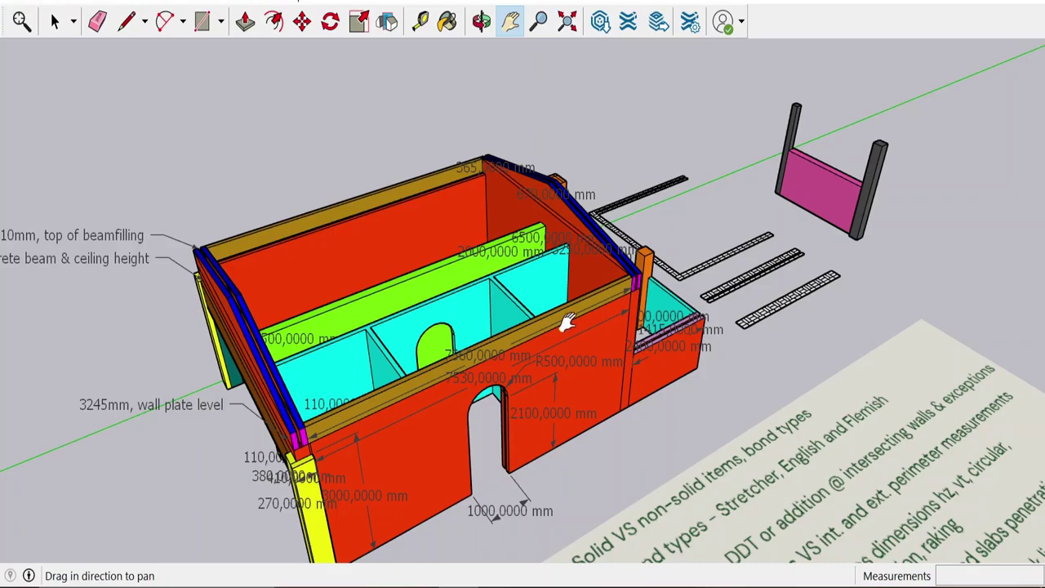
{"action": "left_click_drag", "start_coordinate": [298, 436], "coordinate": [342, 379]}
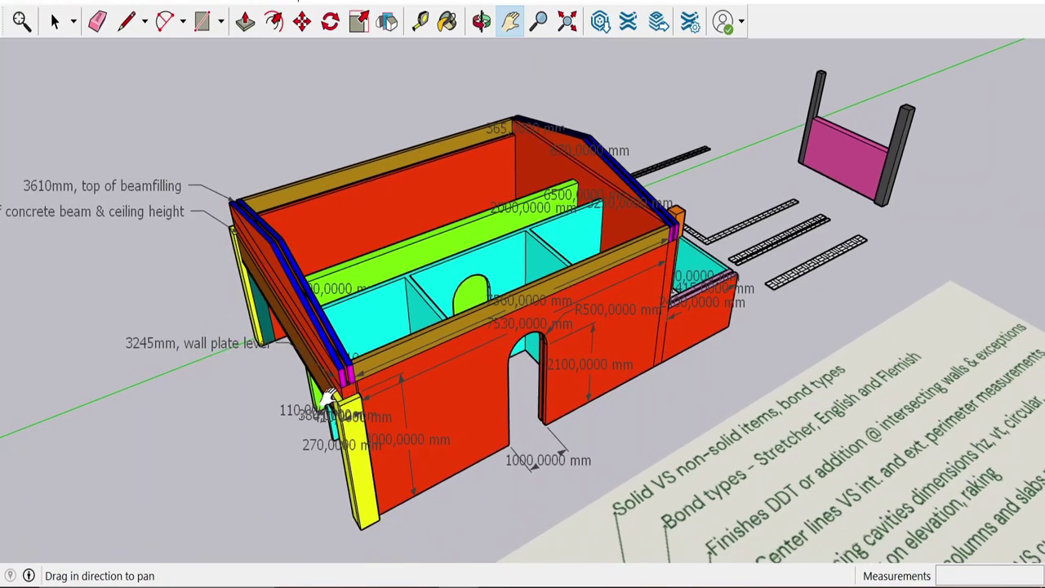
{"action": "left_click_drag", "start_coordinate": [285, 429], "coordinate": [427, 275]}
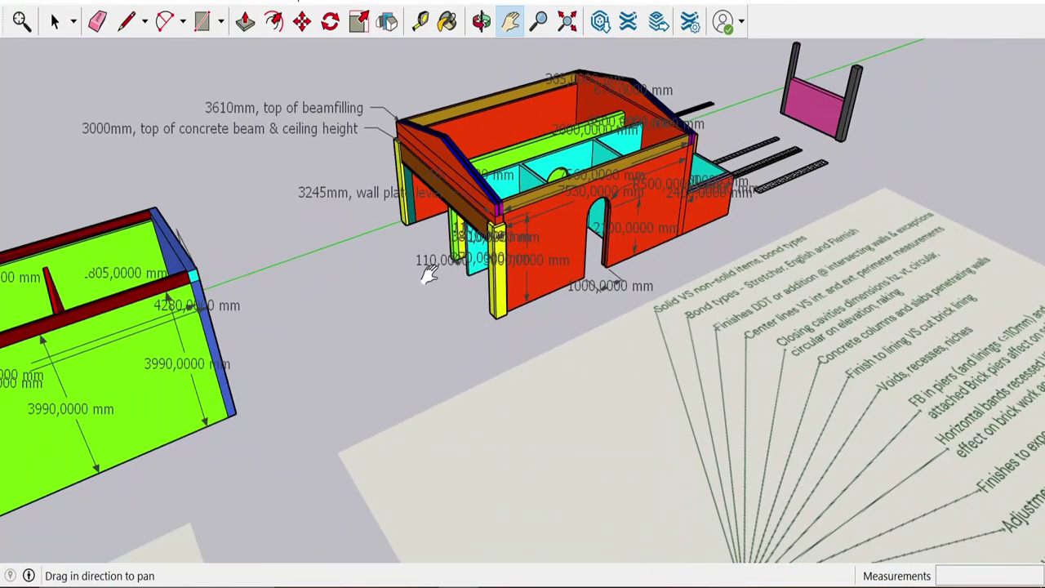
{"action": "mouse_move", "coordinate": [289, 489]}
{"action": "left_mouse_down"}
{"action": "mouse_move", "coordinate": [289, 378]}
{"action": "mouse_move", "coordinate": [343, 390]}
{"action": "mouse_move", "coordinate": [457, 290]}
{"action": "left_mouse_up"}
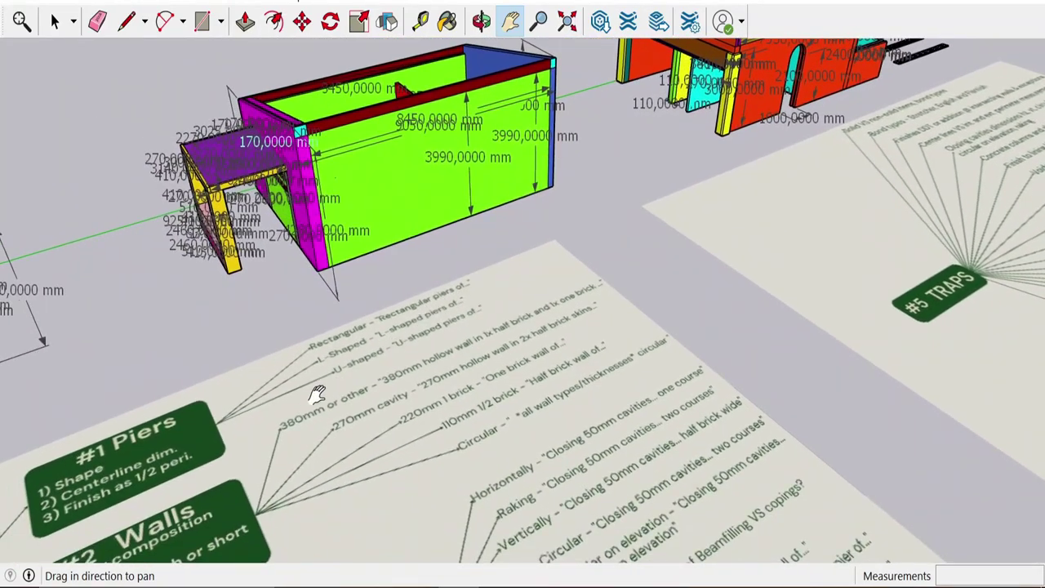
Step: Orbit to read the #2 Walls panel flat-on, then pan to the brick-outline wall samples
{"action": "left_click_drag", "start_coordinate": [315, 396], "coordinate": [422, 268]}
{"action": "left_click_drag", "start_coordinate": [275, 415], "coordinate": [421, 281]}
{"action": "left_click", "coordinate": [482, 20]}
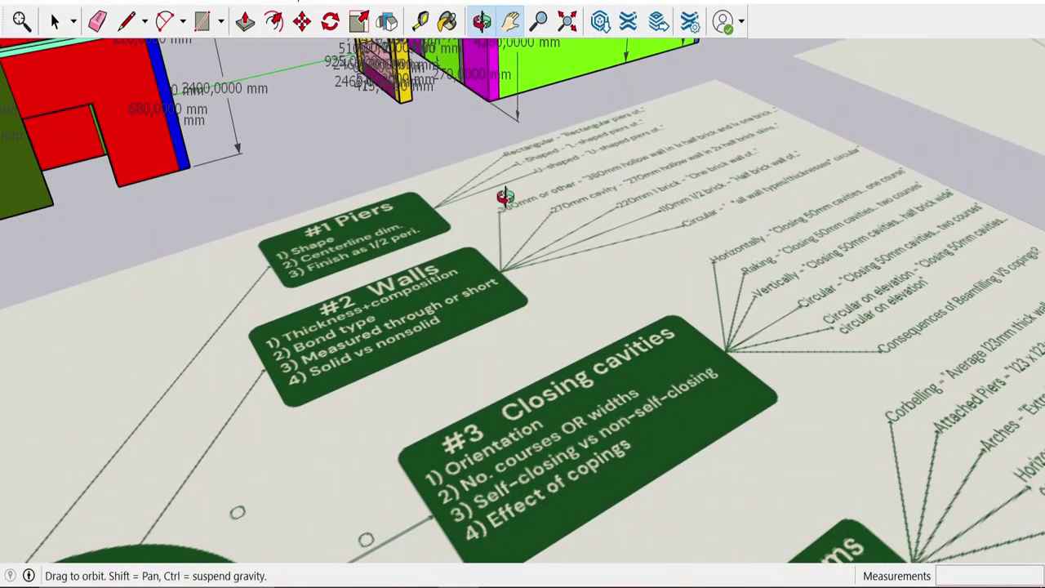
{"action": "left_click_drag", "start_coordinate": [501, 196], "coordinate": [469, 350]}
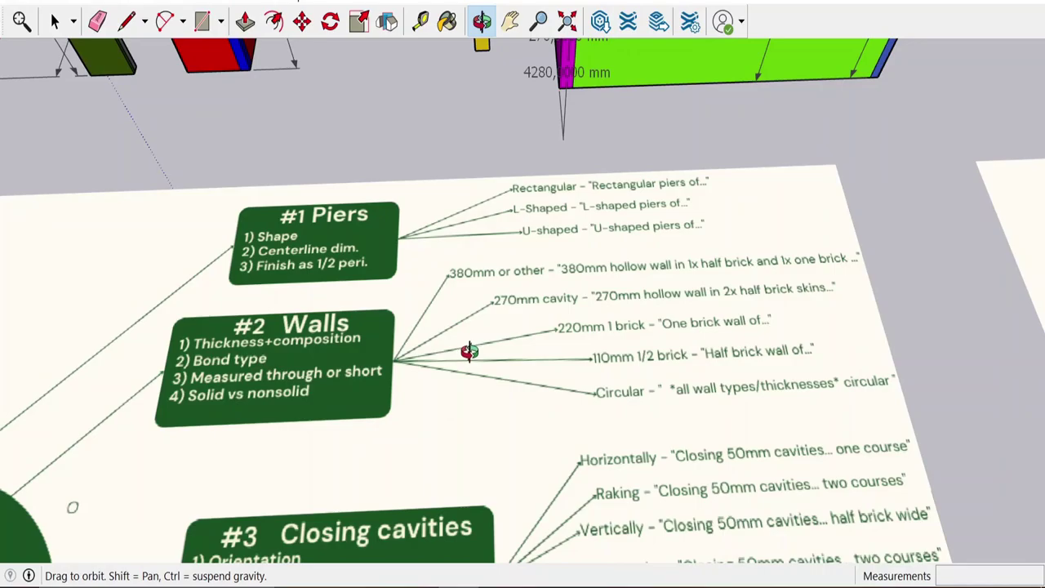
{"action": "left_click", "coordinate": [510, 20]}
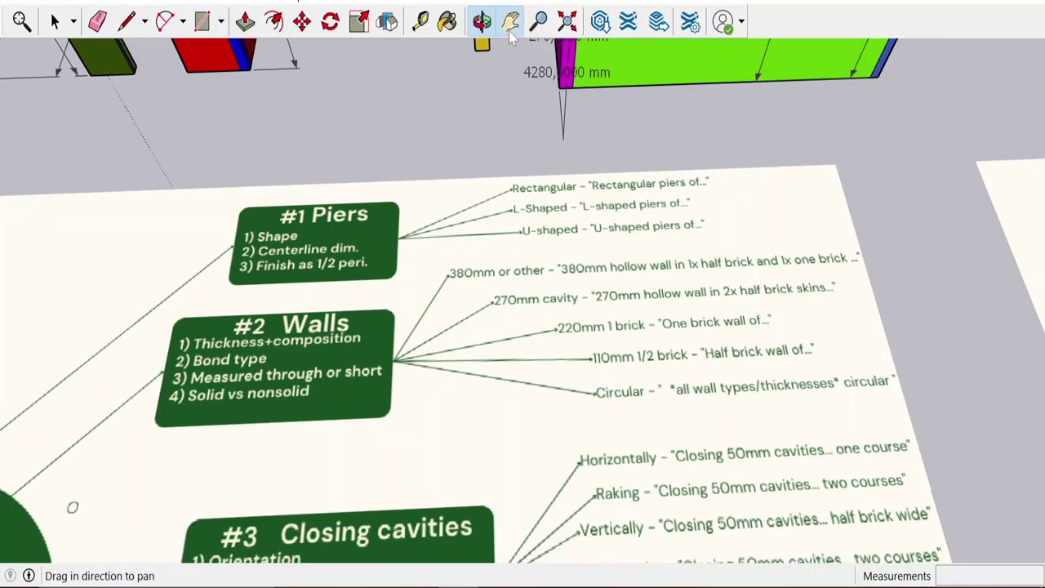
{"action": "left_click_drag", "start_coordinate": [767, 181], "coordinate": [476, 379]}
{"action": "left_click_drag", "start_coordinate": [724, 180], "coordinate": [506, 349]}
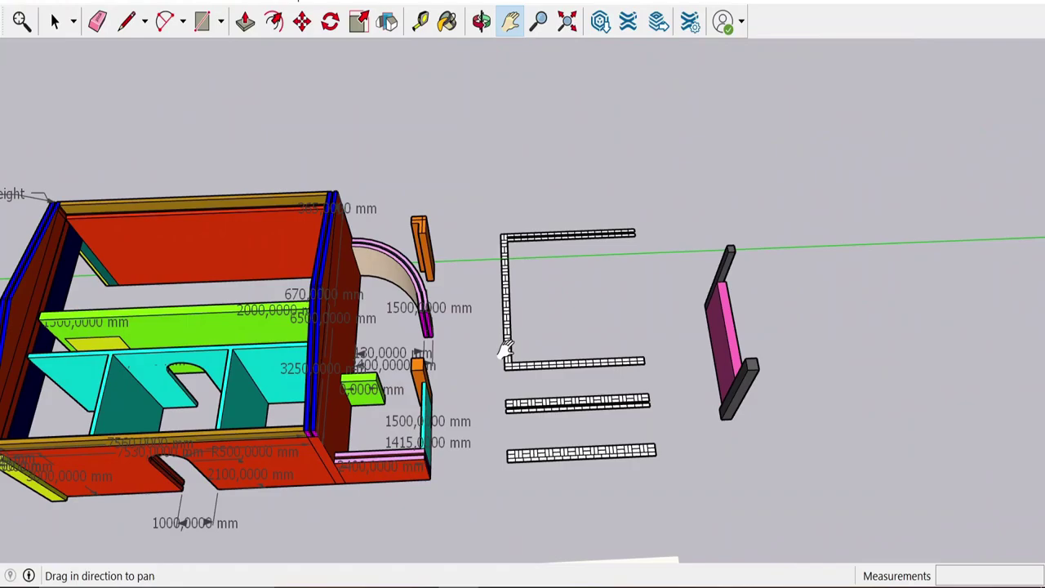
Step: Orbit top-down and zoom into the L-shaped wall's two-leaf cavity corner, then zoom back out
{"action": "left_click", "coordinate": [482, 20]}
{"action": "left_click_drag", "start_coordinate": [583, 272], "coordinate": [466, 320]}
{"action": "scroll", "coordinate": [550, 312], "scroll_direction": "up", "scroll_amount": 4}
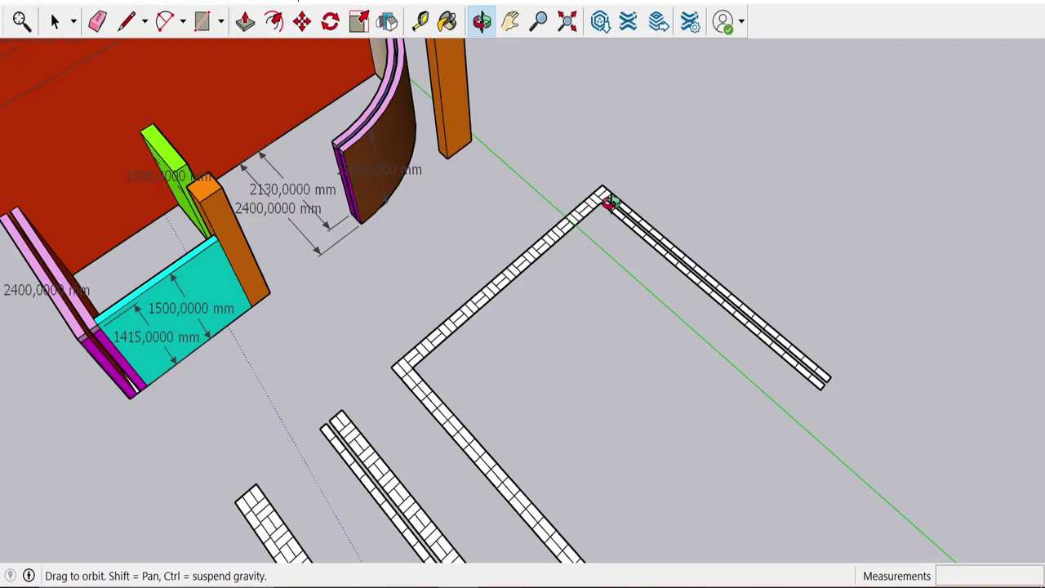
{"action": "scroll", "coordinate": [606, 205], "scroll_direction": "up", "scroll_amount": 2}
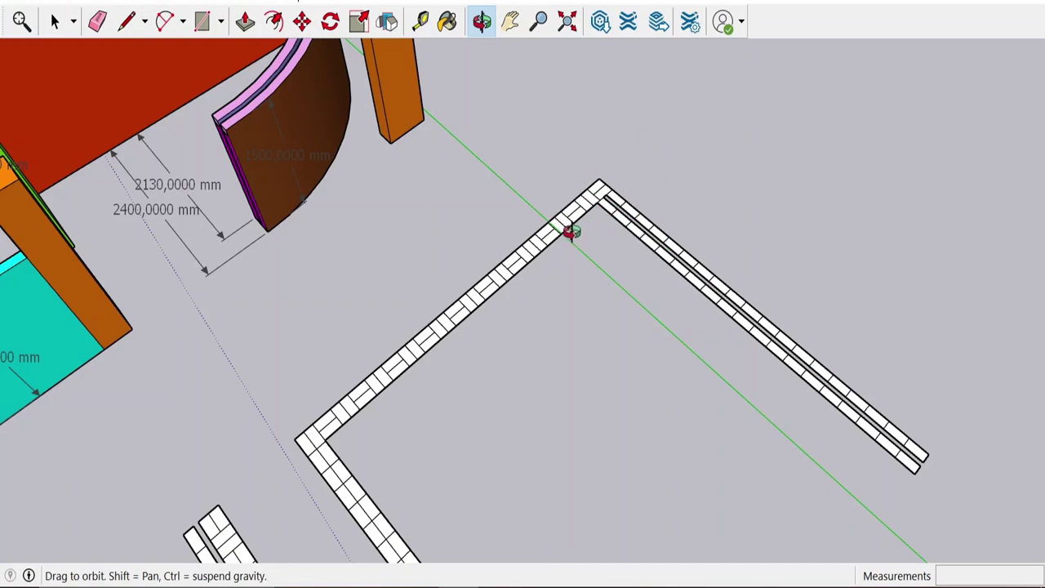
{"action": "key", "text": "space"}
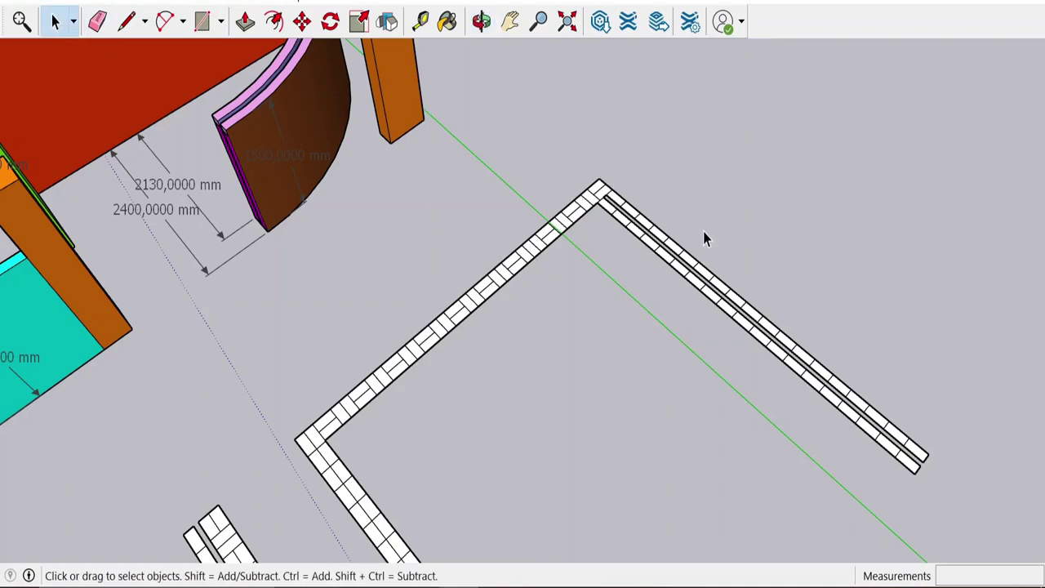
{"action": "scroll", "coordinate": [612, 241], "scroll_direction": "down", "scroll_amount": 5}
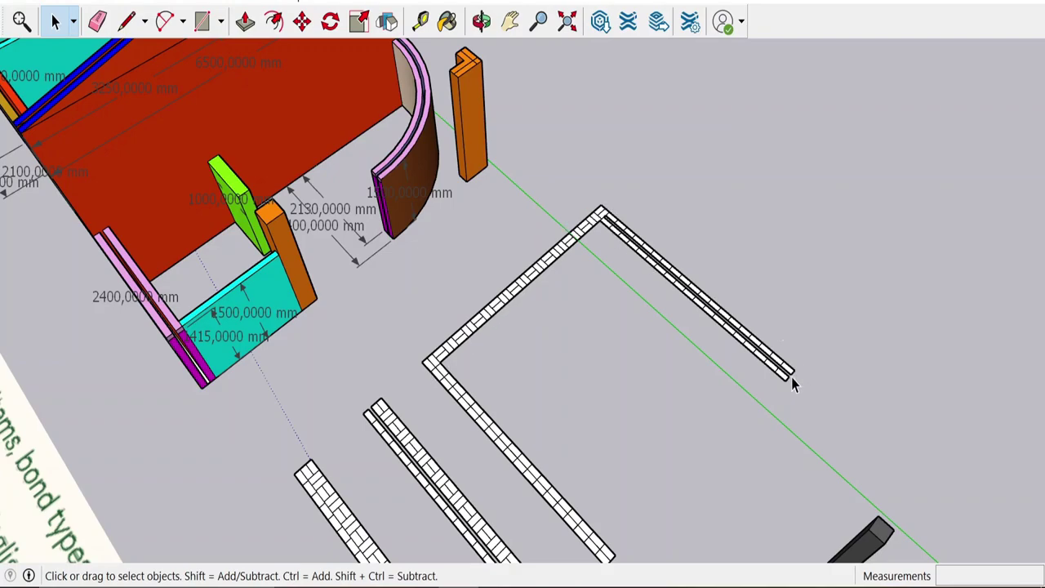
{"action": "scroll", "coordinate": [604, 225], "scroll_direction": "up", "scroll_amount": 6}
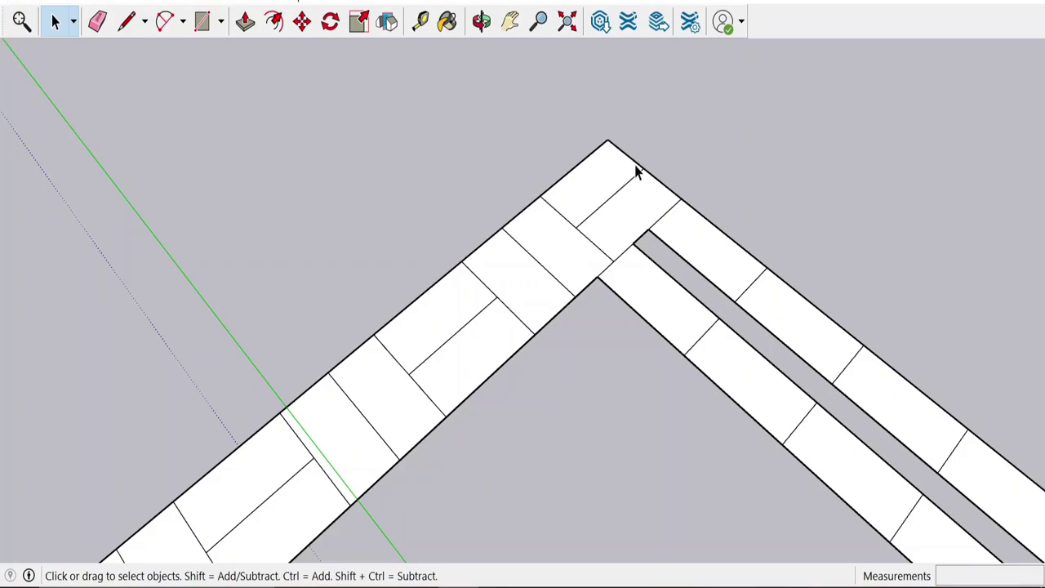
{"action": "scroll", "coordinate": [572, 254], "scroll_direction": "down", "scroll_amount": 10}
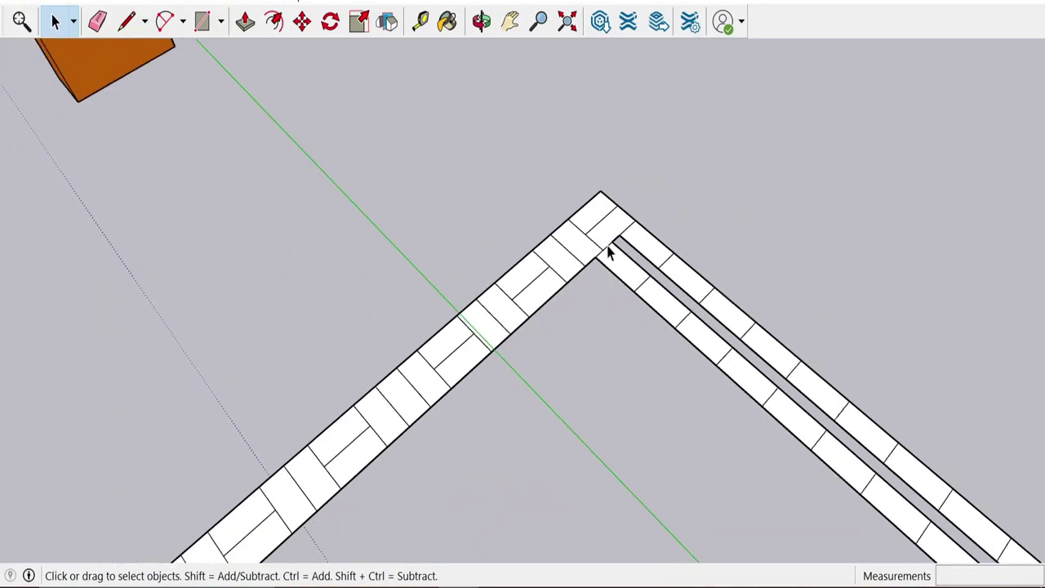
Step: Pan and zoom over the straight single-leaf and two-leaf brick wall samples
{"action": "left_click", "coordinate": [510, 21]}
{"action": "left_click_drag", "start_coordinate": [509, 334], "coordinate": [629, 272]}
{"action": "left_click_drag", "start_coordinate": [575, 335], "coordinate": [595, 286]}
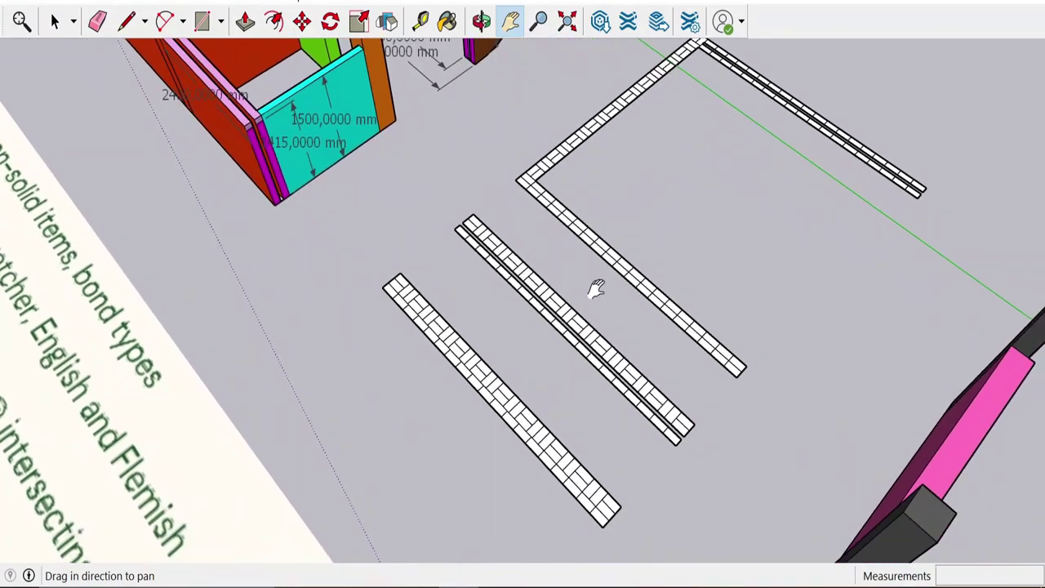
{"action": "scroll", "coordinate": [589, 406], "scroll_direction": "up", "scroll_amount": 3}
{"action": "left_click_drag", "start_coordinate": [592, 408], "coordinate": [600, 396]}
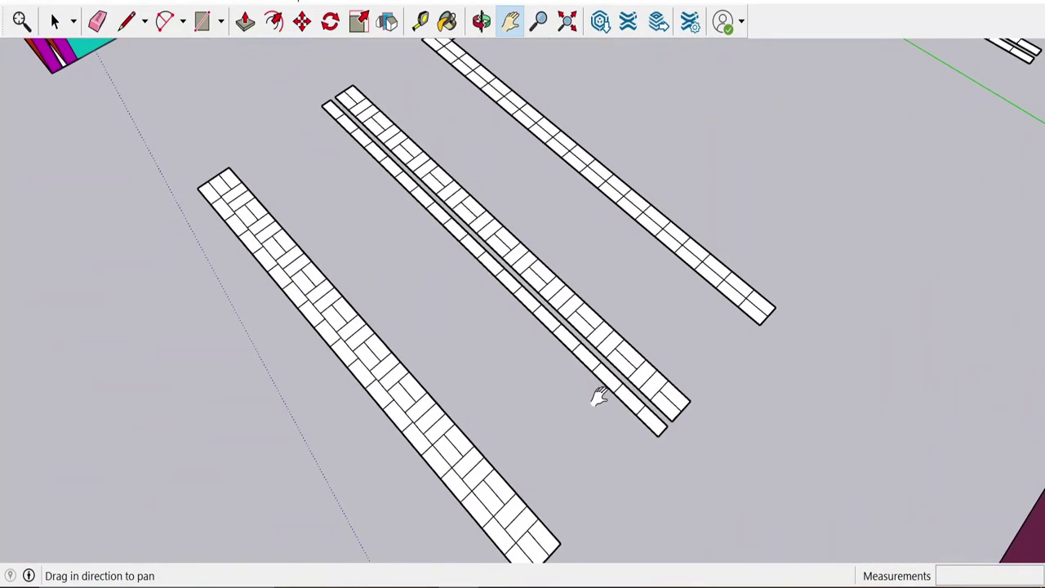
{"action": "scroll", "coordinate": [608, 319], "scroll_direction": "down", "scroll_amount": 3}
{"action": "scroll", "coordinate": [608, 341], "scroll_direction": "up", "scroll_amount": 2}
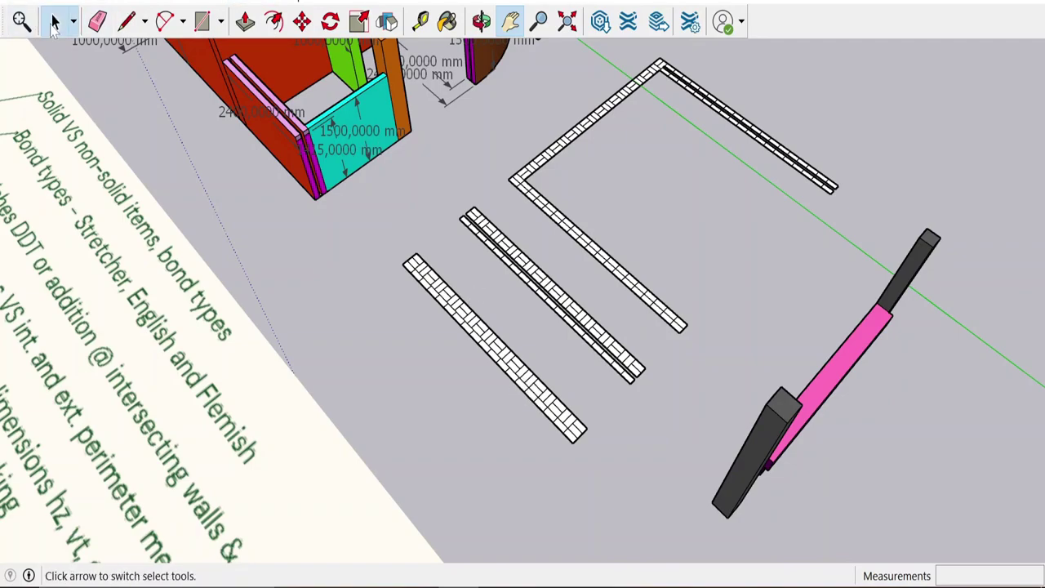
{"action": "left_click", "coordinate": [53, 24]}
{"action": "scroll", "coordinate": [500, 350], "scroll_direction": "up", "scroll_amount": 2}
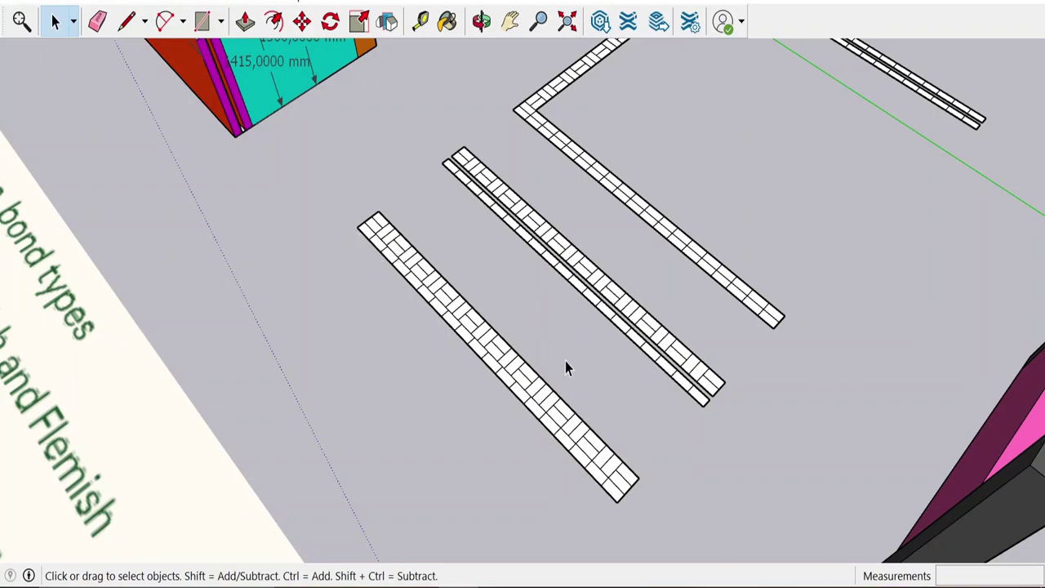
Step: Pan and zoom until the L-shaped wall's corner is centred up close
{"action": "left_click", "coordinate": [510, 22]}
{"action": "left_click_drag", "start_coordinate": [588, 260], "coordinate": [472, 341]}
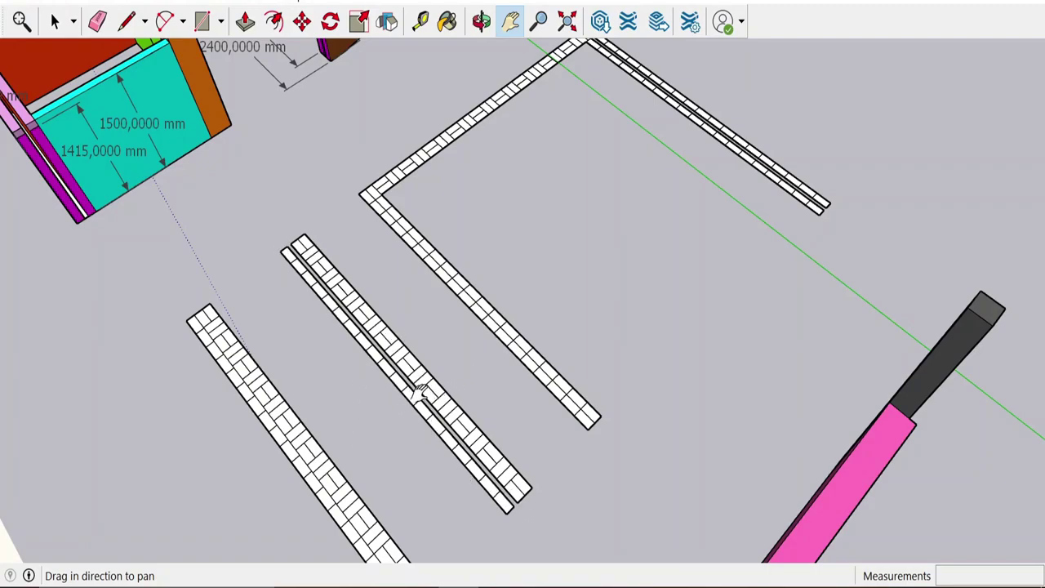
{"action": "left_click_drag", "start_coordinate": [419, 394], "coordinate": [422, 368]}
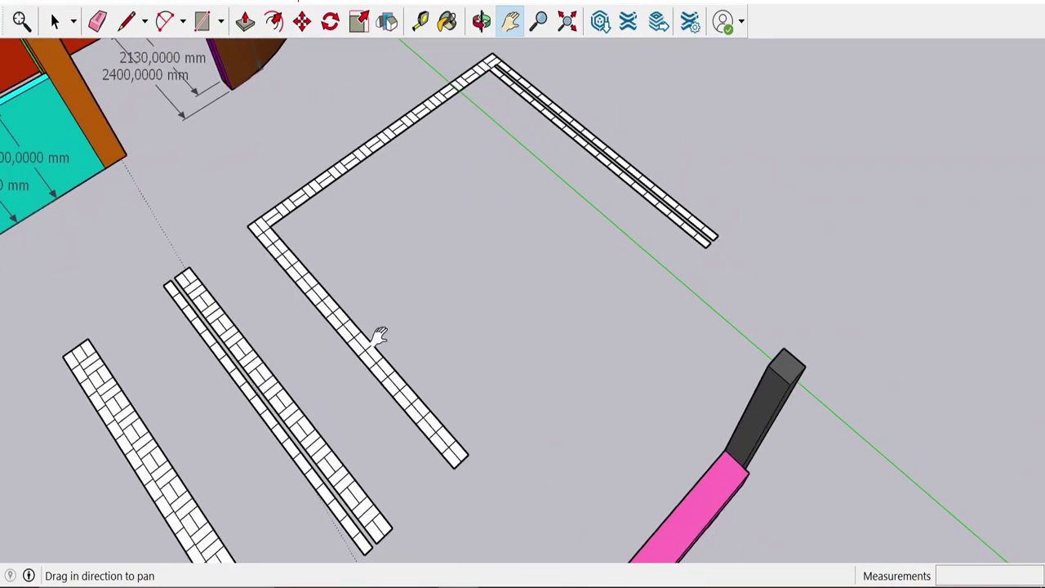
{"action": "left_click_drag", "start_coordinate": [366, 329], "coordinate": [399, 357]}
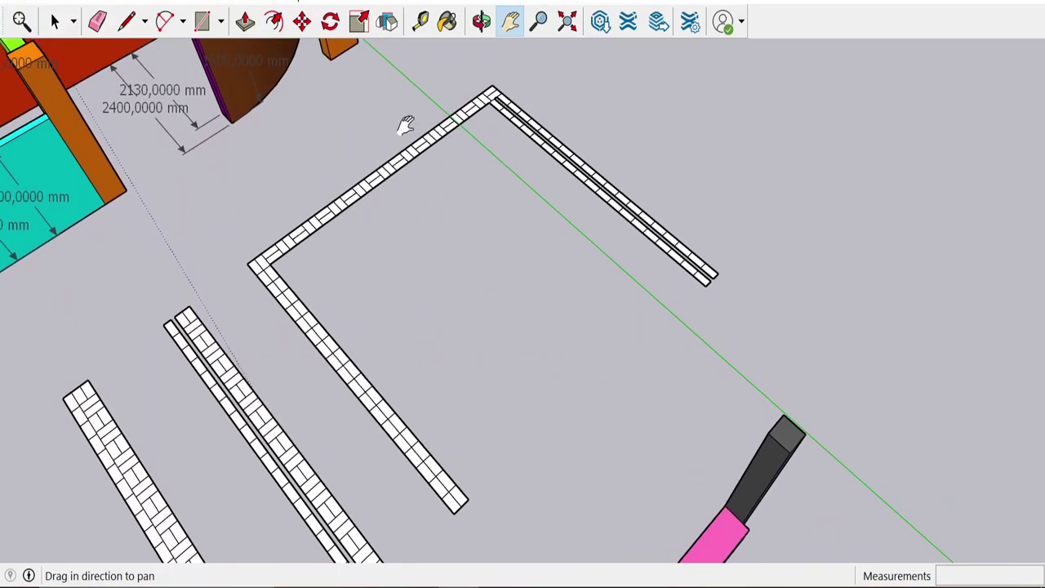
{"action": "scroll", "coordinate": [391, 163], "scroll_direction": "up", "scroll_amount": 3}
{"action": "left_click_drag", "start_coordinate": [391, 163], "coordinate": [464, 200]}
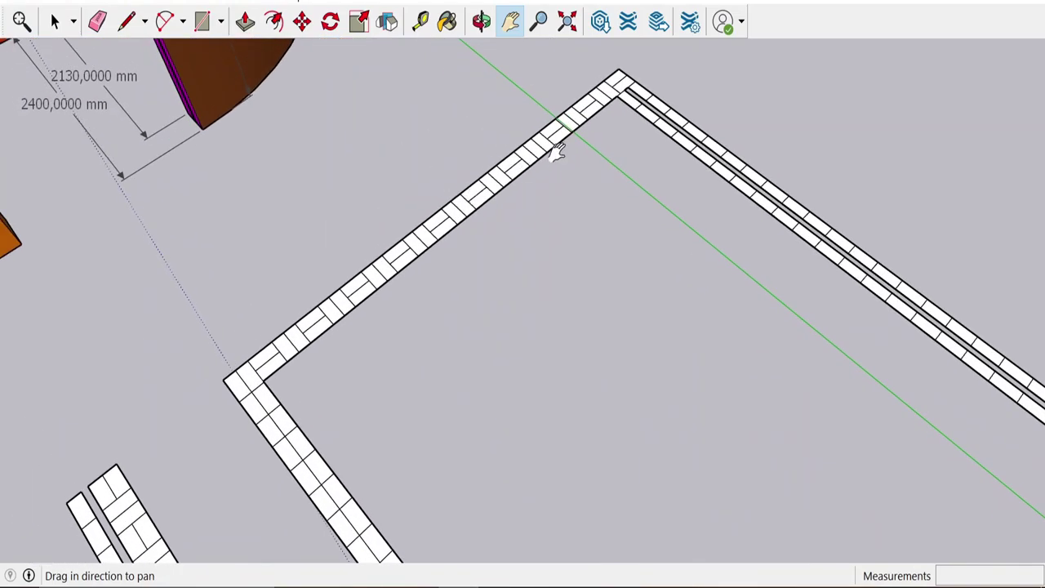
Step: Draw an edge from the brick wall's left corner endpoint to its far top corner endpoint
{"action": "left_click", "coordinate": [127, 22]}
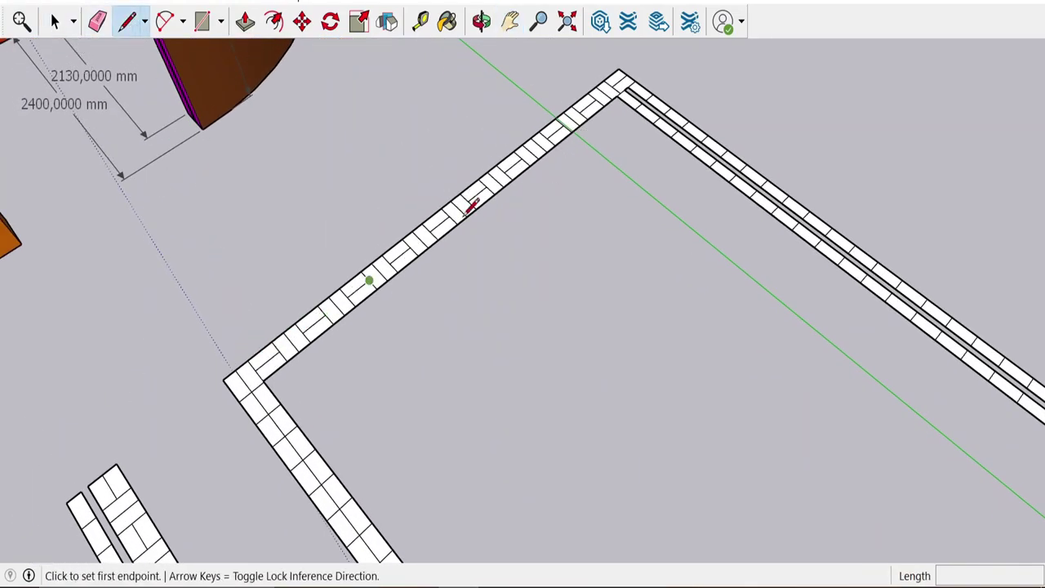
{"action": "left_click", "coordinate": [224, 378]}
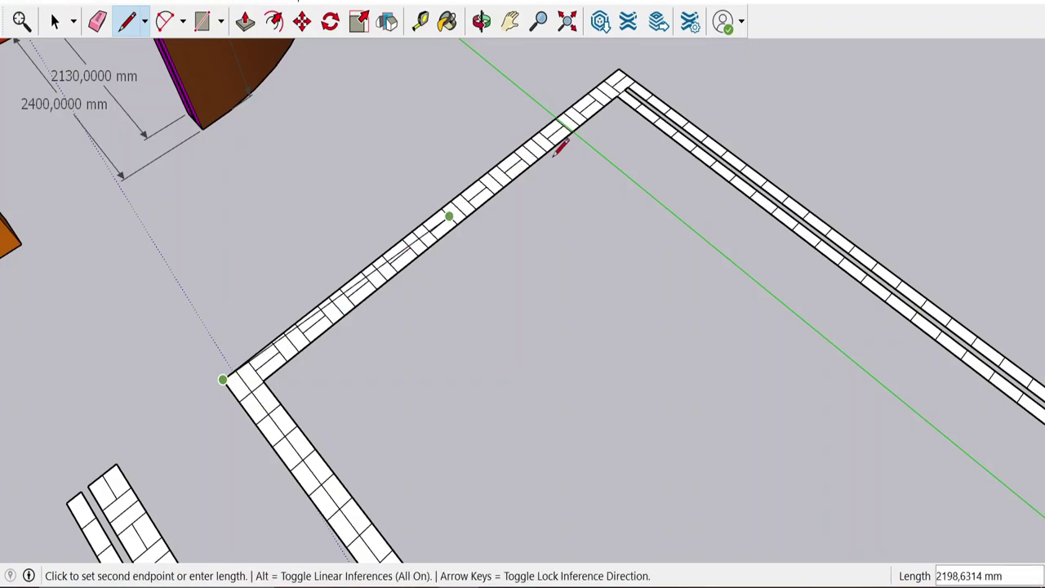
{"action": "left_click", "coordinate": [627, 74]}
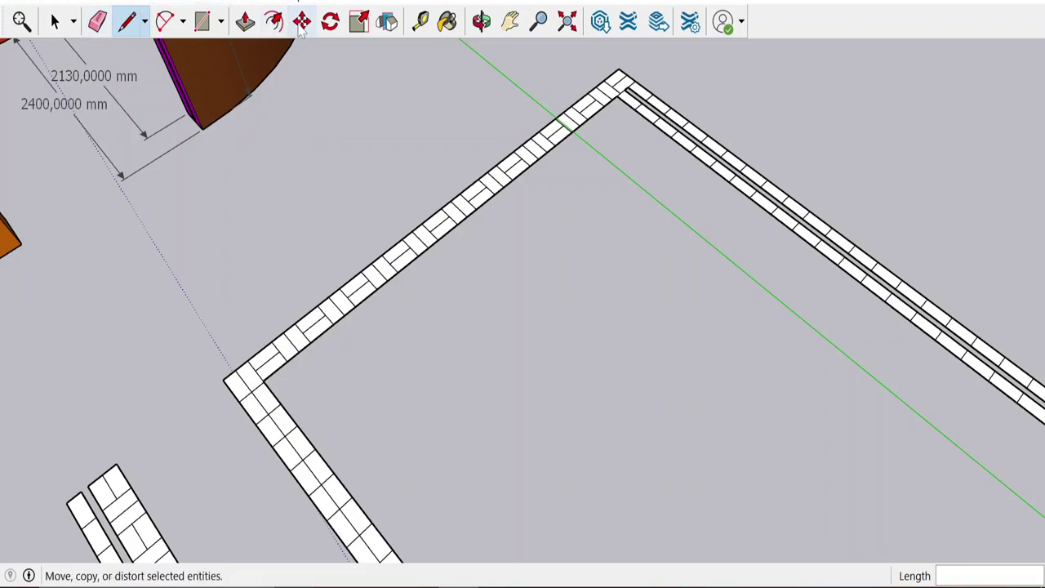
Step: Paint the bricks around the lower corner magenta with Color K04
{"action": "left_click", "coordinate": [448, 22]}
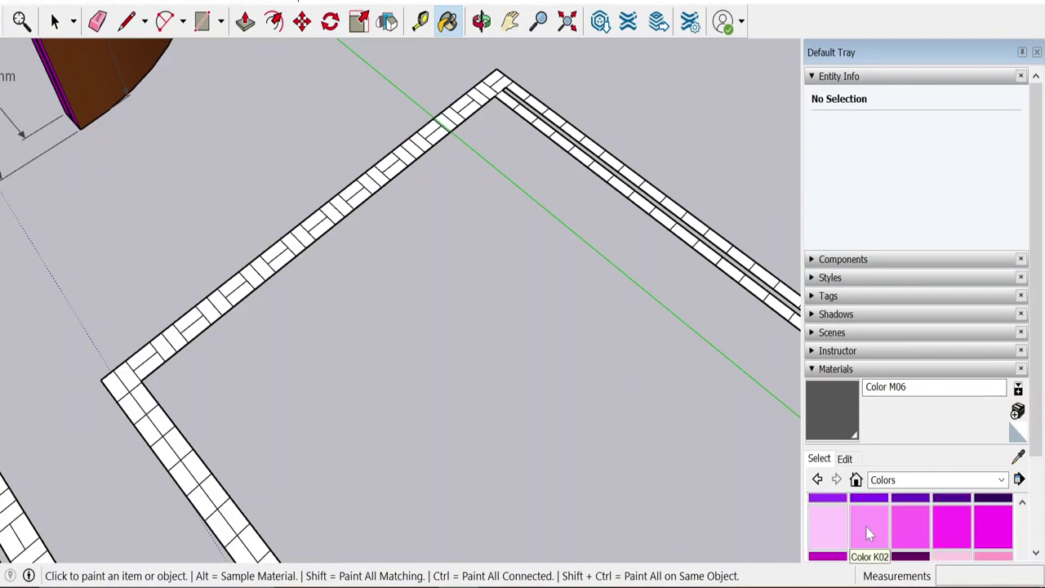
{"action": "left_click", "coordinate": [944, 523]}
{"action": "left_click", "coordinate": [120, 365]}
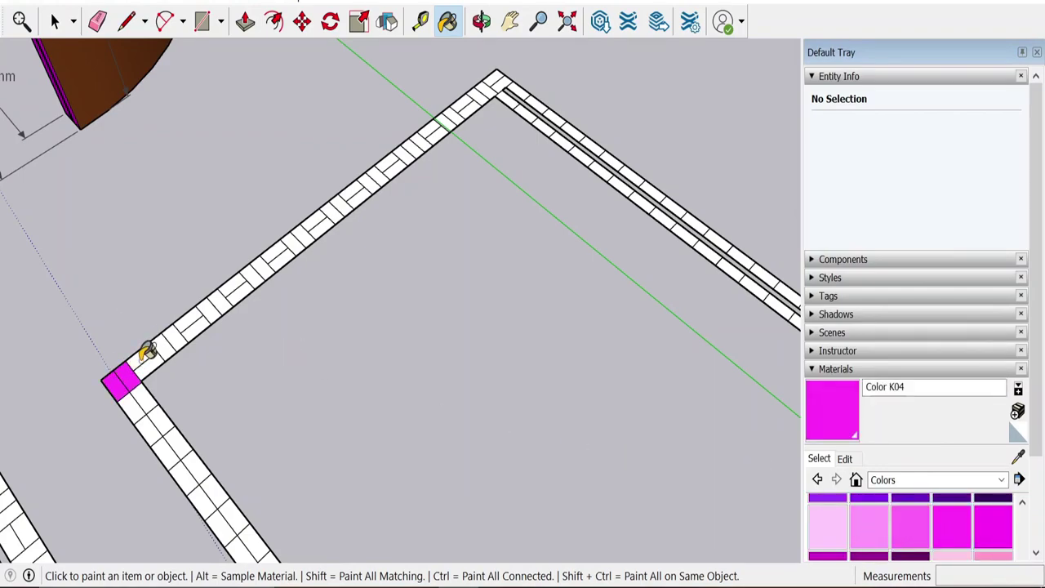
{"action": "left_click", "coordinate": [145, 354]}
{"action": "left_click", "coordinate": [165, 342]}
{"action": "left_click", "coordinate": [219, 300]}
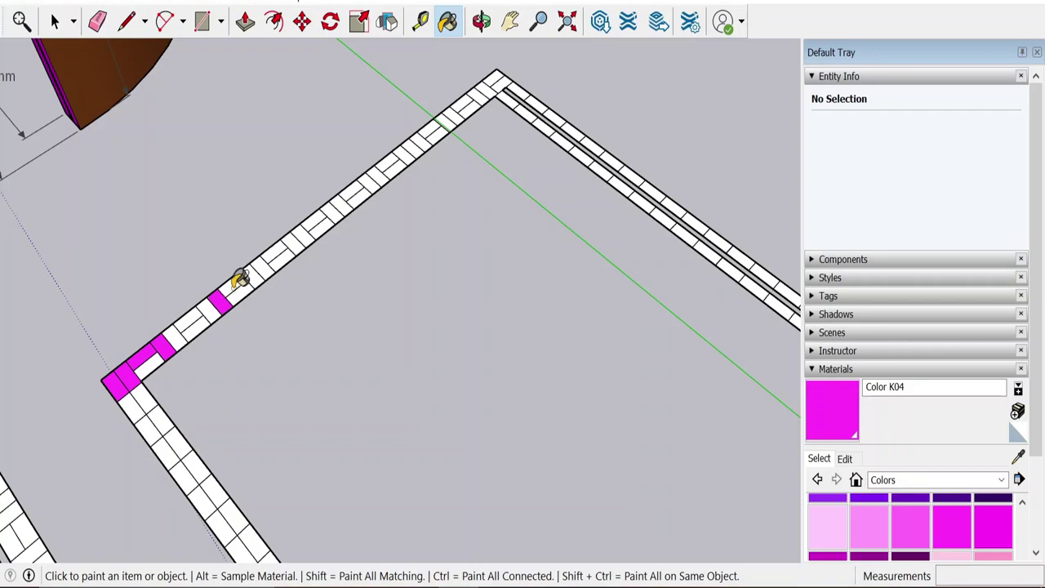
{"action": "left_click", "coordinate": [204, 313]}
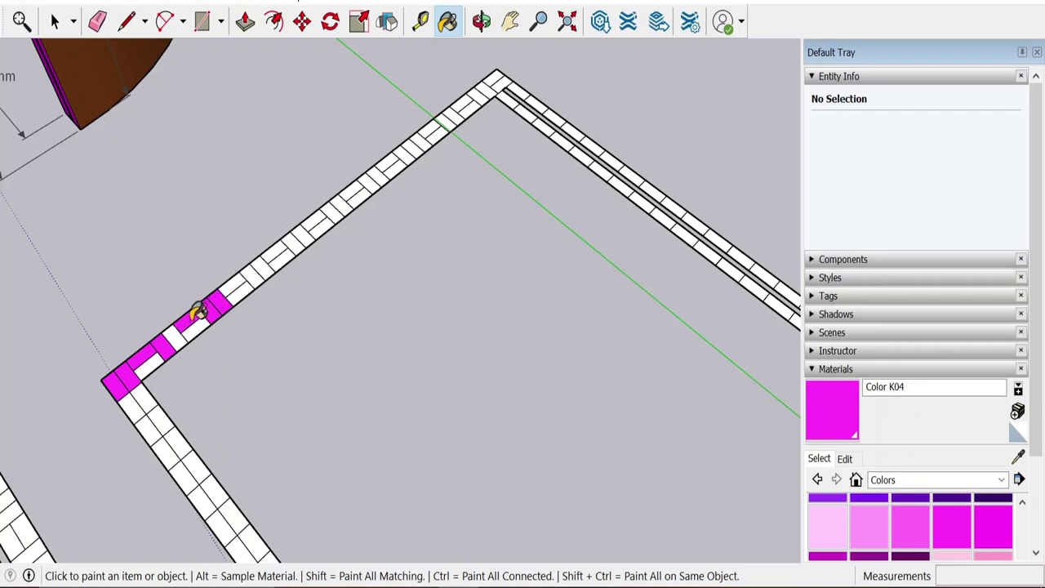
{"action": "left_click", "coordinate": [186, 325]}
{"action": "left_click", "coordinate": [155, 360]}
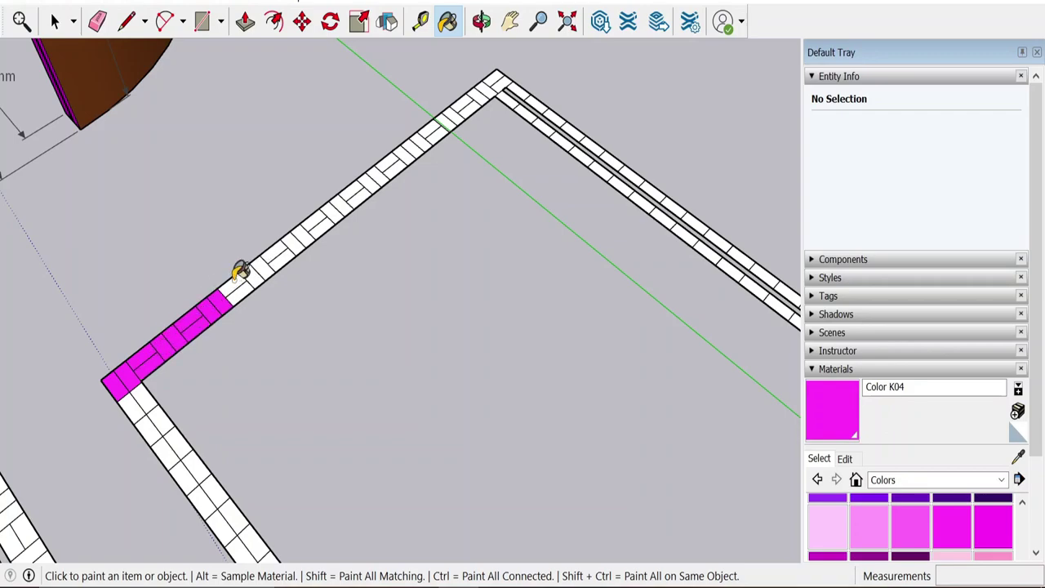
Step: Paint the next eight bricks up the wall leg magenta
{"action": "left_click", "coordinate": [239, 279]}
{"action": "left_click", "coordinate": [258, 266]}
{"action": "left_click", "coordinate": [277, 248]}
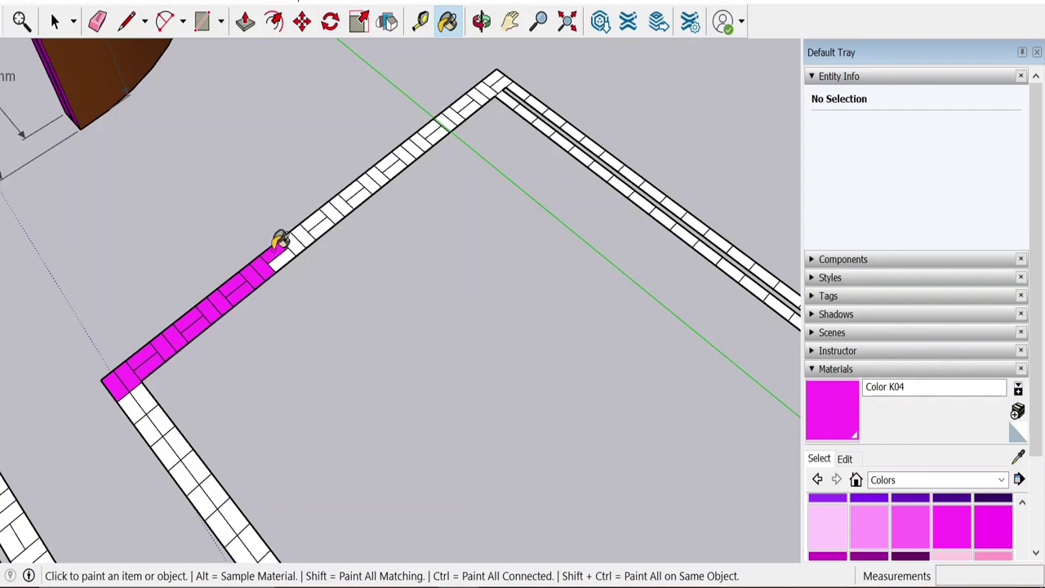
{"action": "left_click", "coordinate": [300, 238]}
{"action": "left_click", "coordinate": [314, 225]}
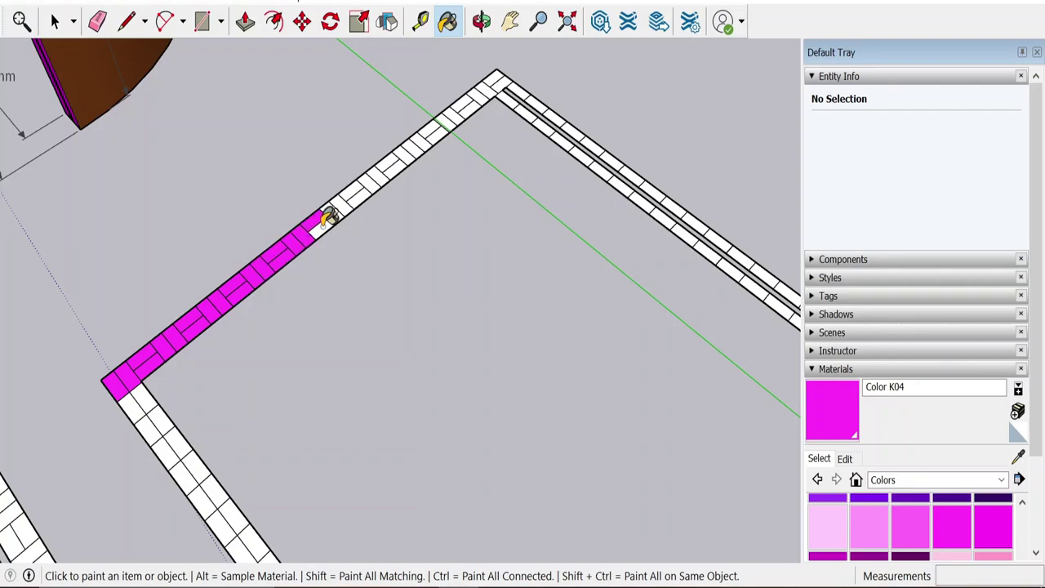
{"action": "left_click", "coordinate": [331, 211]}
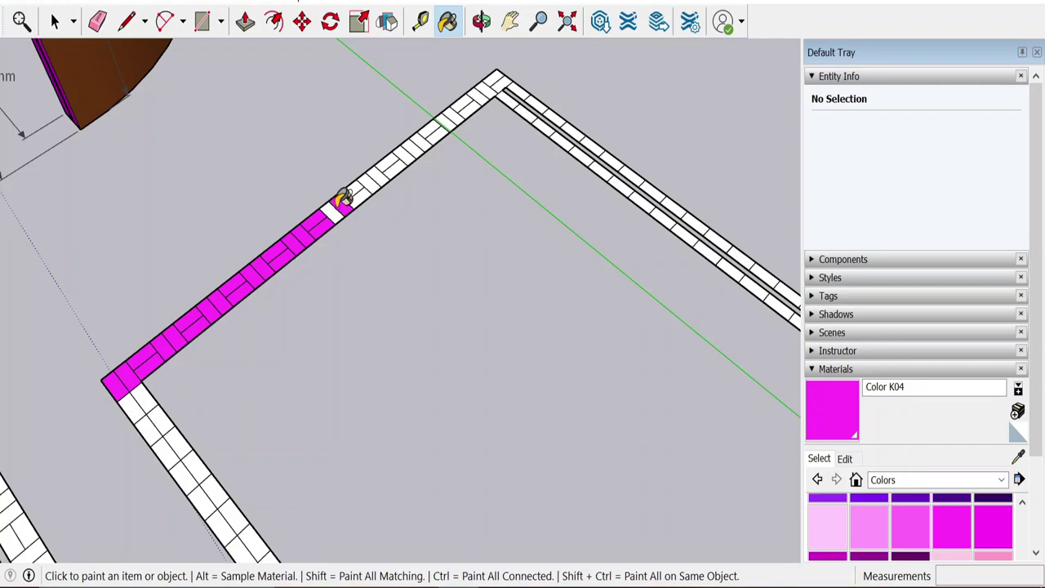
{"action": "left_click", "coordinate": [346, 197]}
{"action": "left_click", "coordinate": [366, 188]}
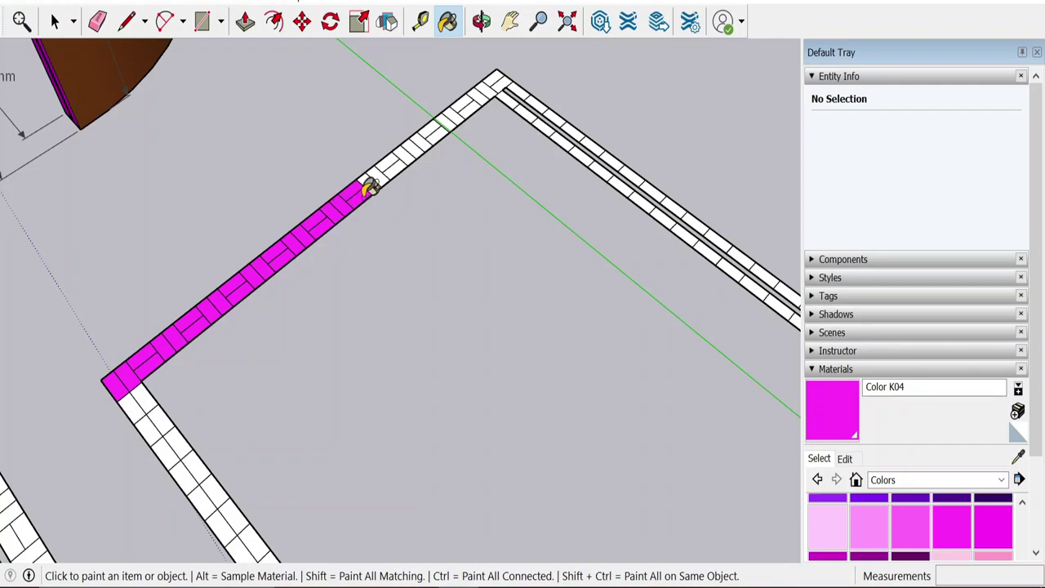
Step: Paint the remaining bricks up to the top corner magenta, then return to Select
{"action": "left_click", "coordinate": [377, 173]}
{"action": "left_click", "coordinate": [393, 156]}
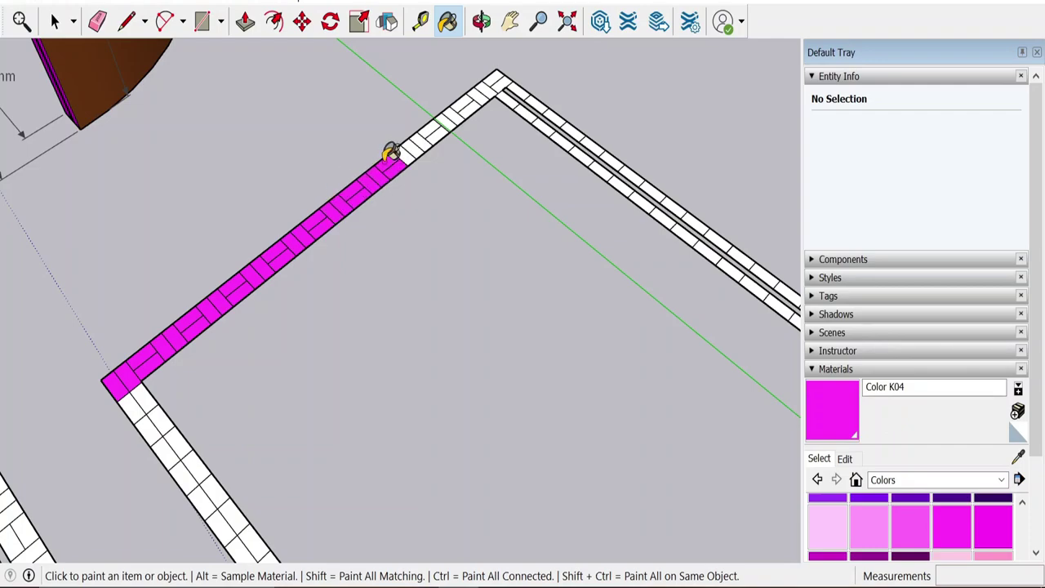
{"action": "left_click", "coordinate": [418, 142]}
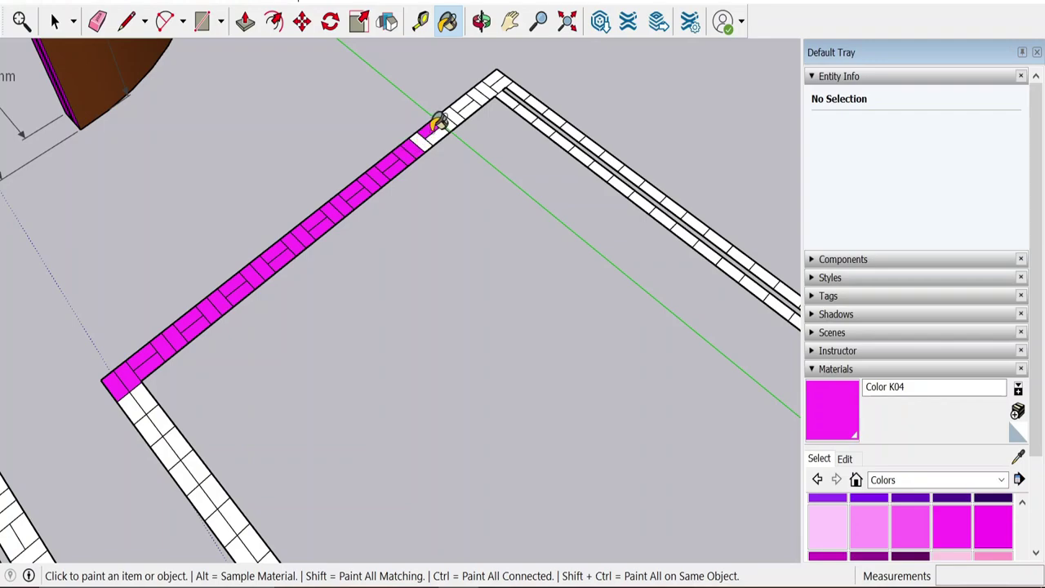
{"action": "left_click", "coordinate": [429, 129]}
{"action": "left_click", "coordinate": [448, 120]}
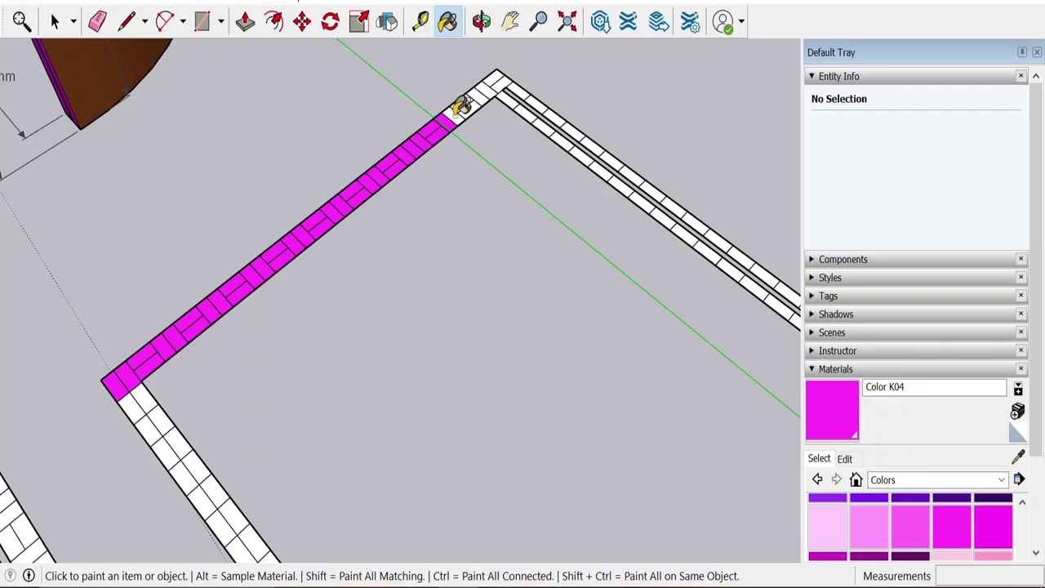
{"action": "left_click", "coordinate": [466, 99]}
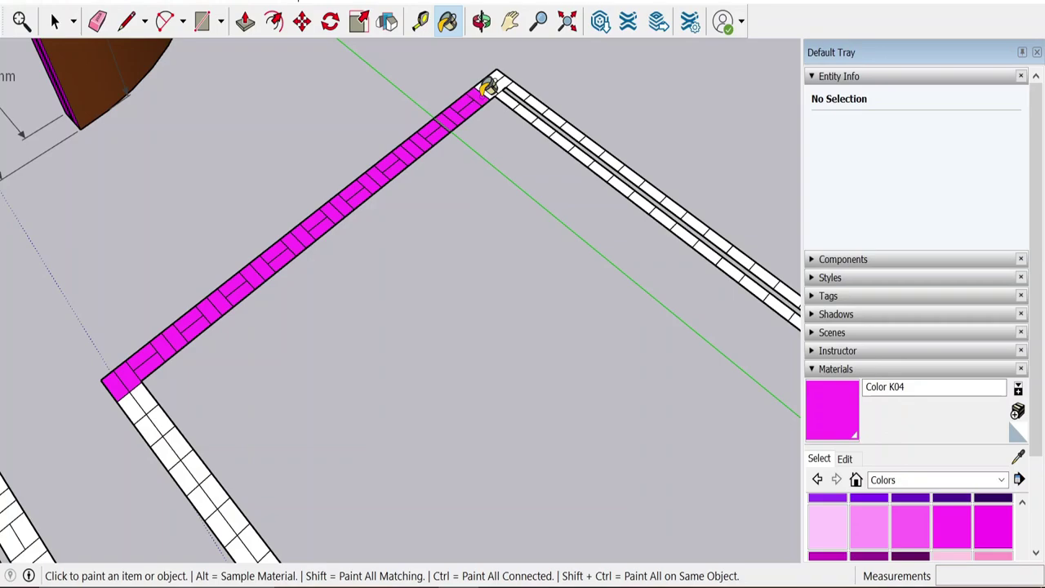
{"action": "left_click", "coordinate": [485, 87]}
{"action": "left_click", "coordinate": [500, 80]}
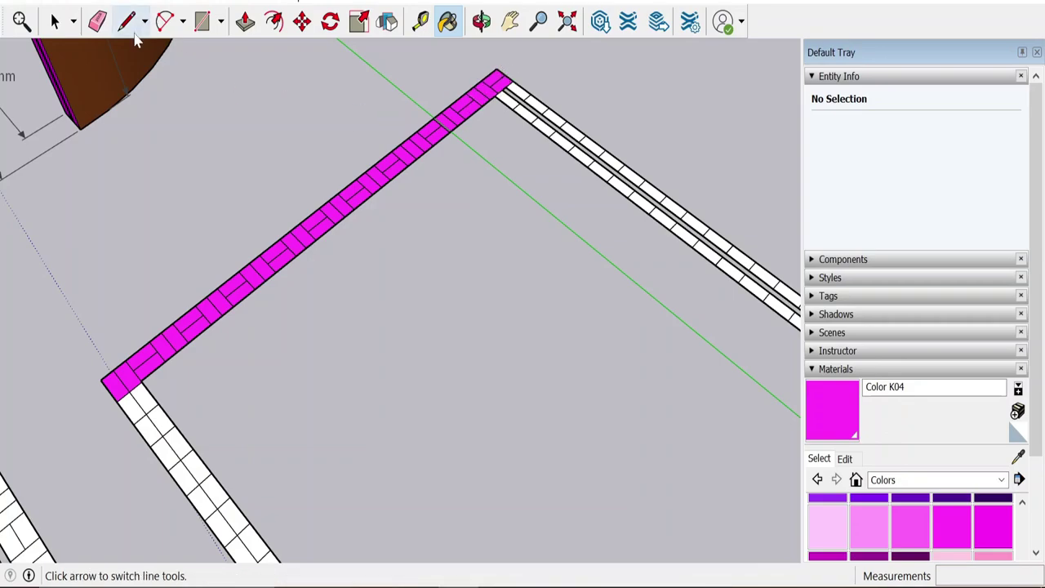
{"action": "left_click", "coordinate": [58, 22]}
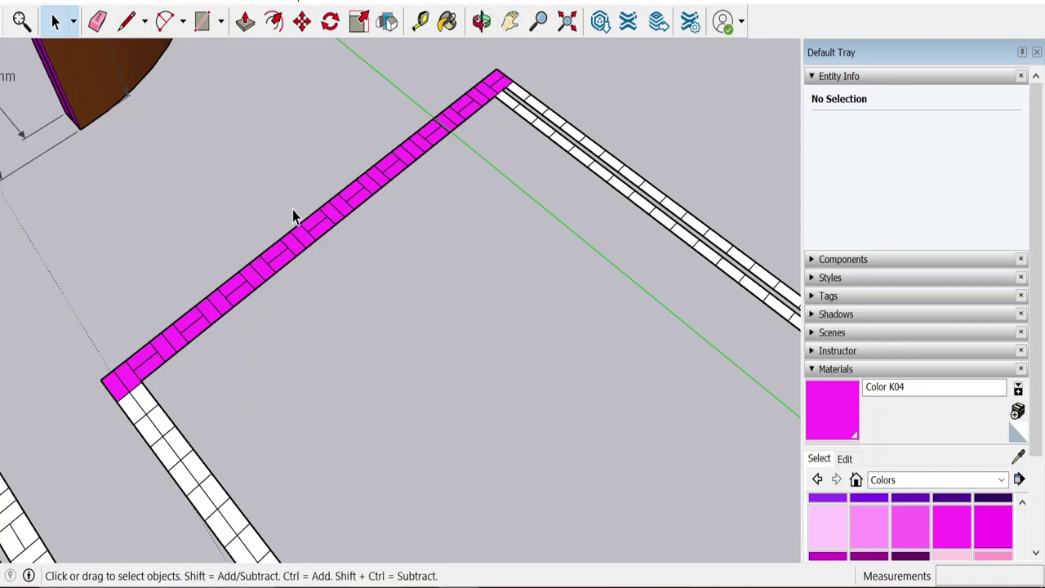
Step: Pan and zoom out to frame the whole wall, then scroll the Materials swatches
{"action": "left_click", "coordinate": [510, 22]}
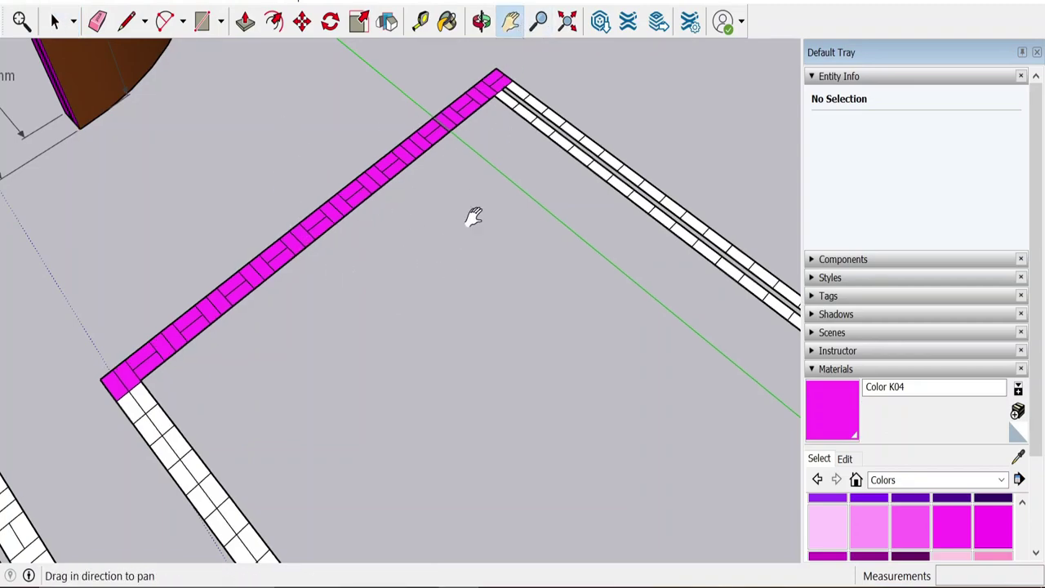
{"action": "left_click_drag", "start_coordinate": [474, 216], "coordinate": [574, 103]}
{"action": "left_click_drag", "start_coordinate": [490, 205], "coordinate": [373, 403]}
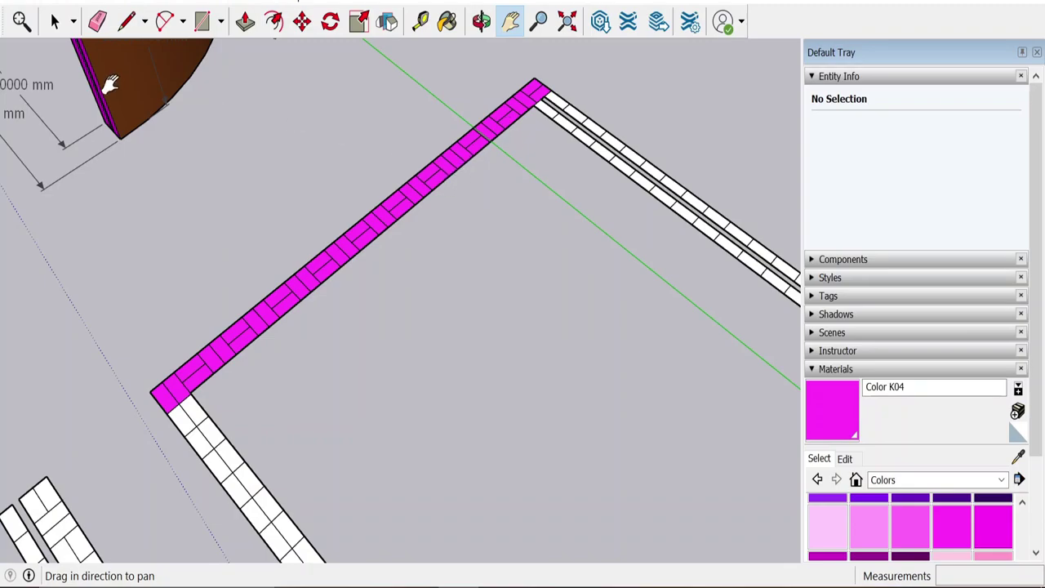
{"action": "scroll", "coordinate": [356, 265], "scroll_direction": "down", "scroll_amount": 3}
{"action": "left_click_drag", "start_coordinate": [446, 364], "coordinate": [384, 236]}
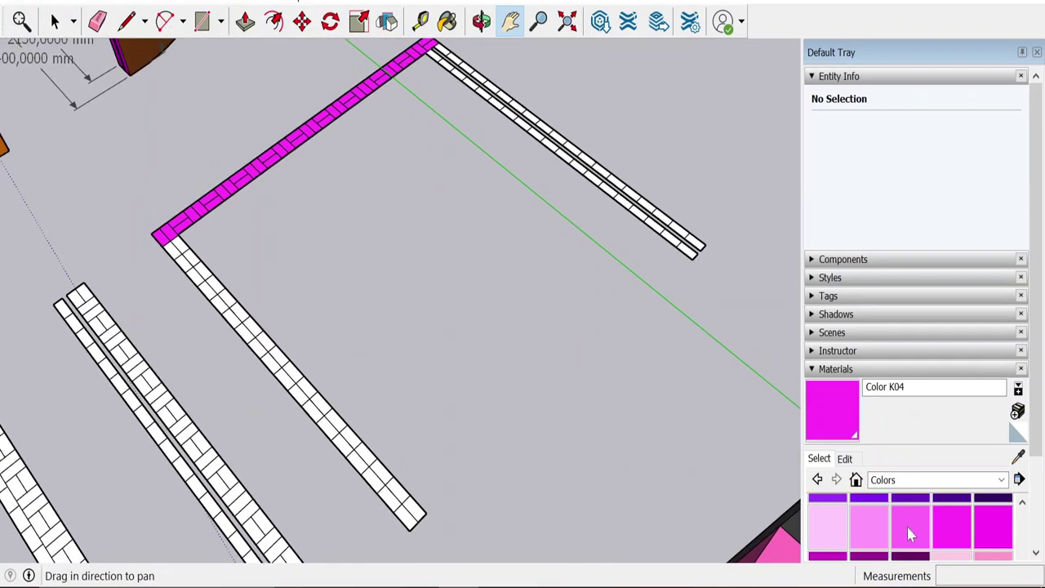
{"action": "scroll", "coordinate": [923, 543], "scroll_direction": "up", "scroll_amount": 2}
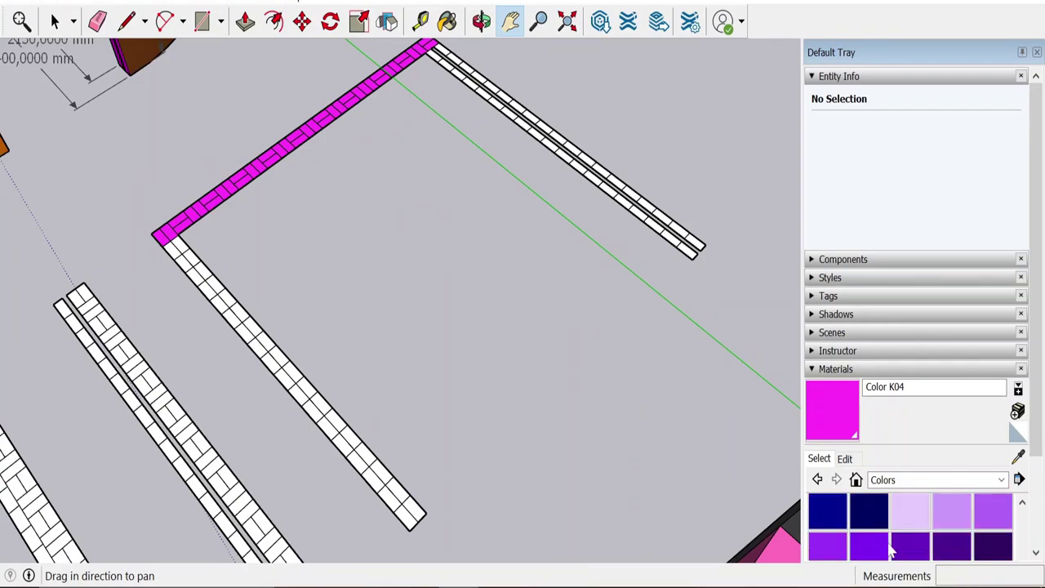
{"action": "scroll", "coordinate": [921, 548], "scroll_direction": "up", "scroll_amount": 2}
Step: Choose cyan Color H04 and paint the bricks from the corner down the leg
{"action": "left_click", "coordinate": [991, 513]}
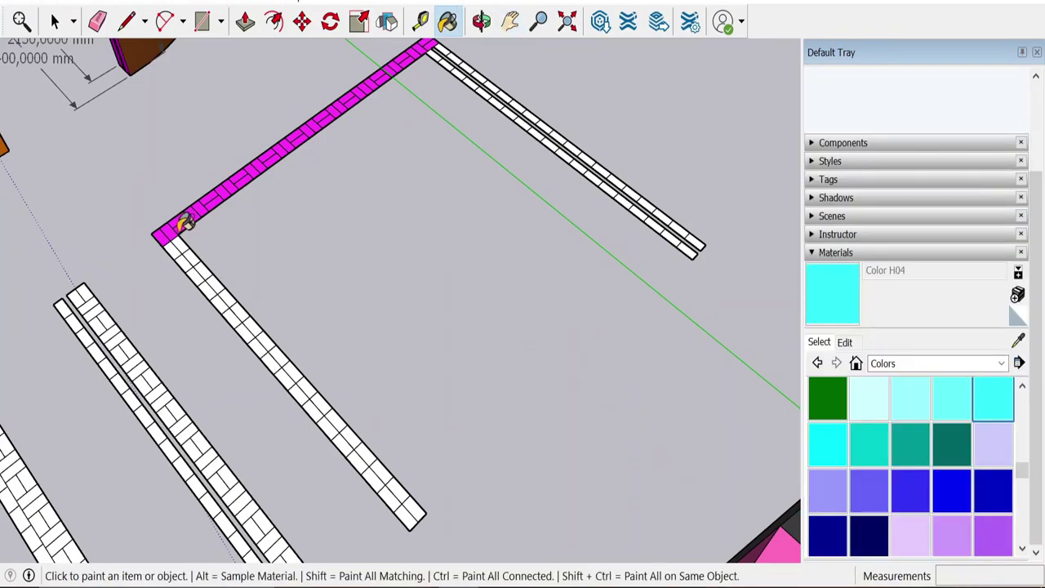
{"action": "left_click", "coordinate": [171, 243]}
{"action": "left_click", "coordinate": [178, 249]}
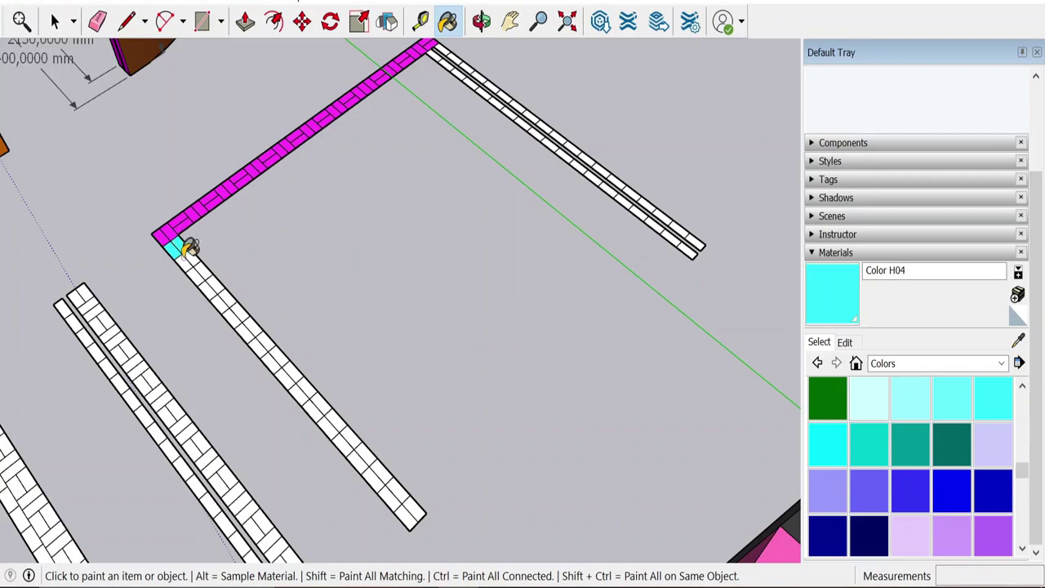
{"action": "left_click", "coordinate": [185, 255]}
{"action": "left_click", "coordinate": [192, 263]}
{"action": "left_click", "coordinate": [201, 270]}
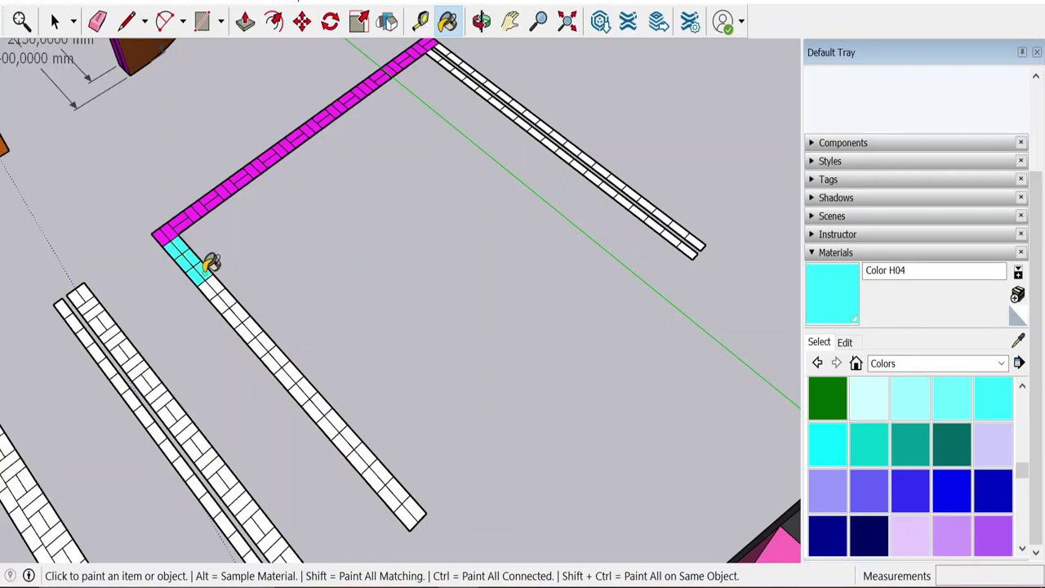
{"action": "left_click", "coordinate": [209, 277]}
{"action": "left_click", "coordinate": [217, 285]}
{"action": "left_click", "coordinate": [224, 292]}
{"action": "left_click", "coordinate": [232, 299]}
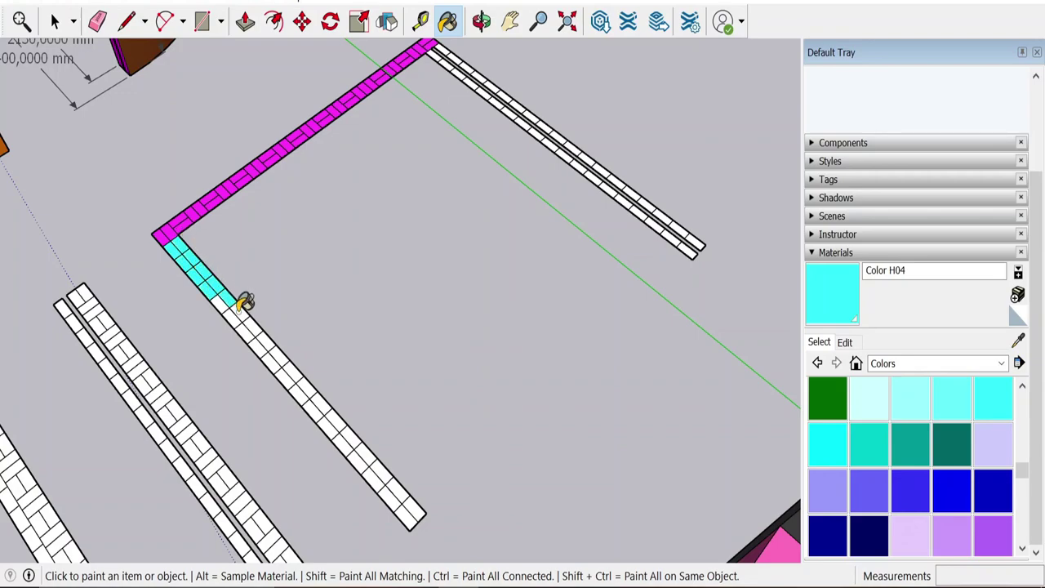
{"action": "left_click", "coordinate": [239, 306]}
{"action": "left_click", "coordinate": [246, 314]}
{"action": "left_click", "coordinate": [253, 322]}
{"action": "left_click", "coordinate": [262, 328]}
Step: Paint the bricks toward and at the leg's end cyan
{"action": "left_click", "coordinate": [275, 343]}
{"action": "left_click", "coordinate": [283, 355]}
{"action": "left_click", "coordinate": [298, 369]}
{"action": "left_click", "coordinate": [314, 384]}
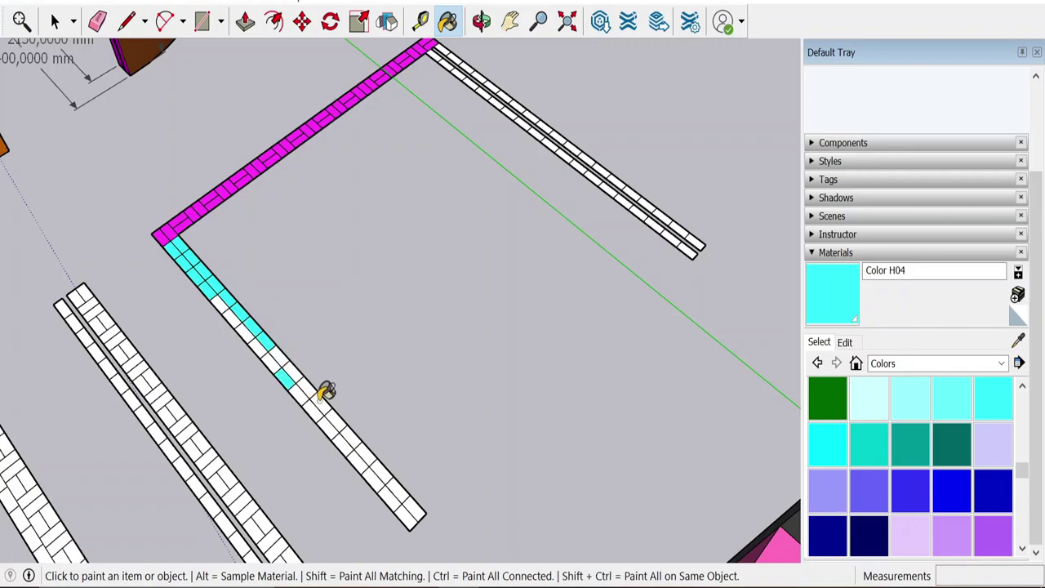
{"action": "left_click", "coordinate": [334, 406]}
{"action": "left_click", "coordinate": [351, 423]}
{"action": "left_click", "coordinate": [372, 445]}
{"action": "left_click", "coordinate": [390, 464]}
{"action": "left_click", "coordinate": [412, 488]}
{"action": "left_click", "coordinate": [408, 508]}
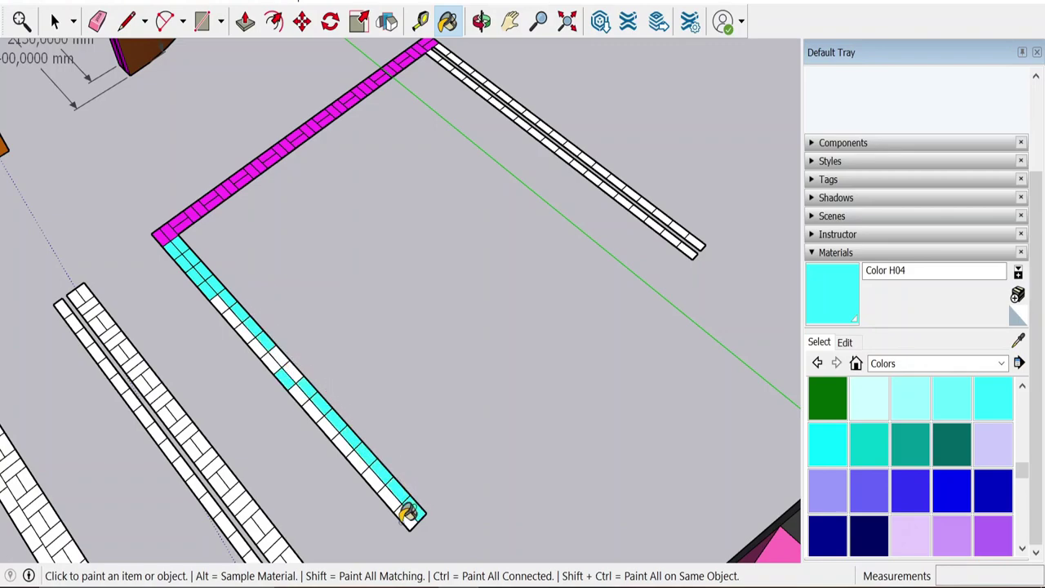
{"action": "left_click", "coordinate": [400, 499]}
Step: Fill in the skipped white bricks along the leg with cyan
{"action": "left_click", "coordinate": [354, 444]}
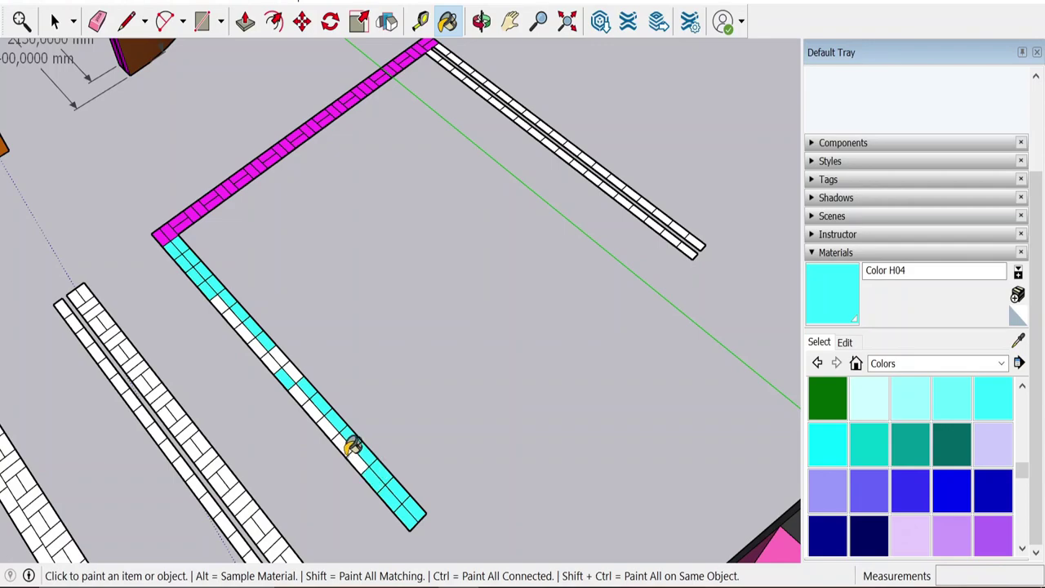
{"action": "left_click", "coordinate": [341, 428]}
{"action": "left_click", "coordinate": [363, 449]}
{"action": "left_click", "coordinate": [316, 402]}
{"action": "left_click", "coordinate": [303, 385]}
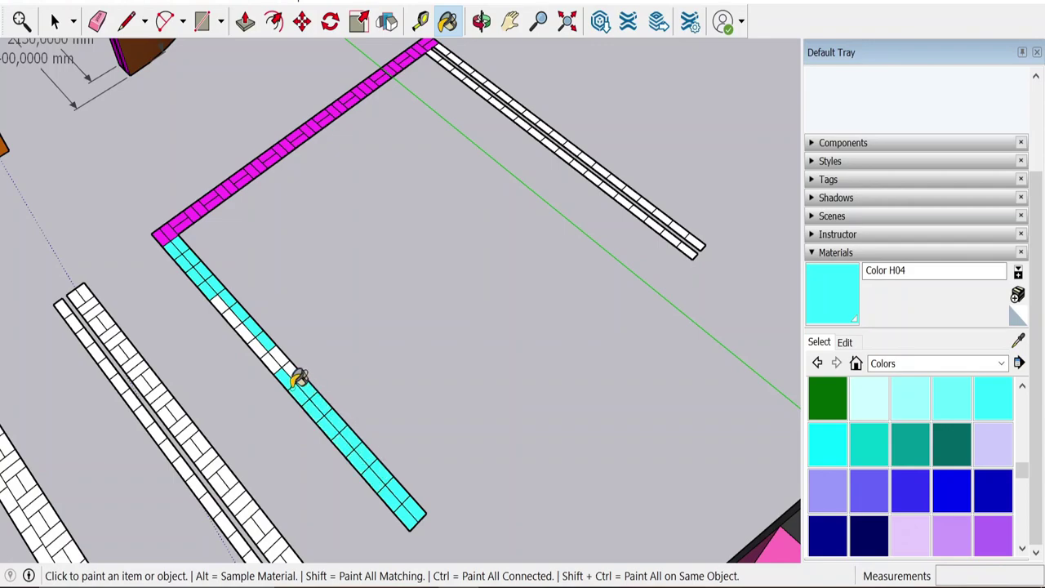
{"action": "left_click", "coordinate": [287, 363]}
{"action": "left_click", "coordinate": [265, 341]}
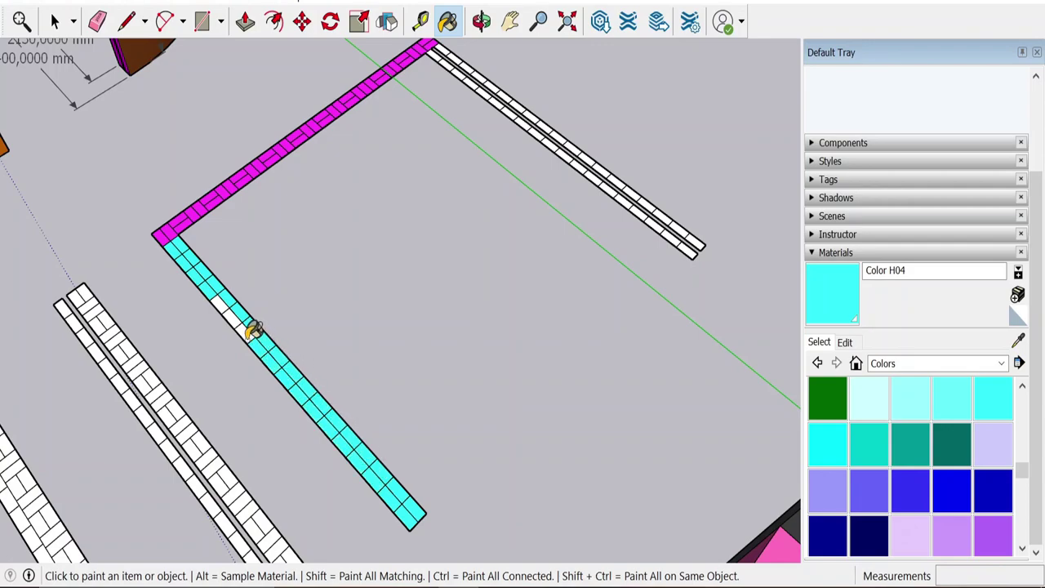
{"action": "left_click", "coordinate": [249, 320]}
{"action": "left_click", "coordinate": [228, 302]}
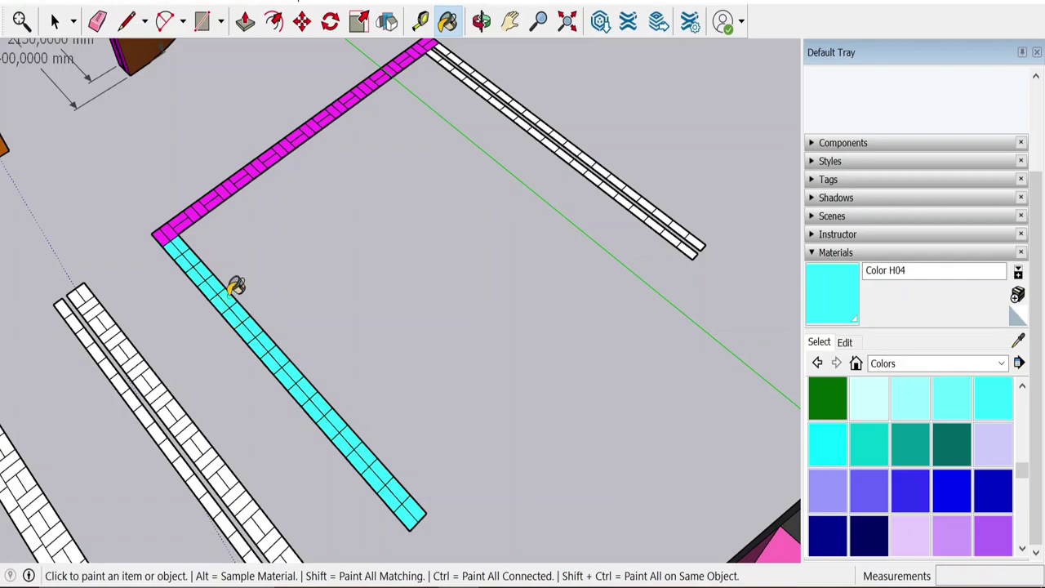
{"action": "left_click", "coordinate": [509, 20]}
{"action": "left_click_drag", "start_coordinate": [436, 41], "coordinate": [429, 112]}
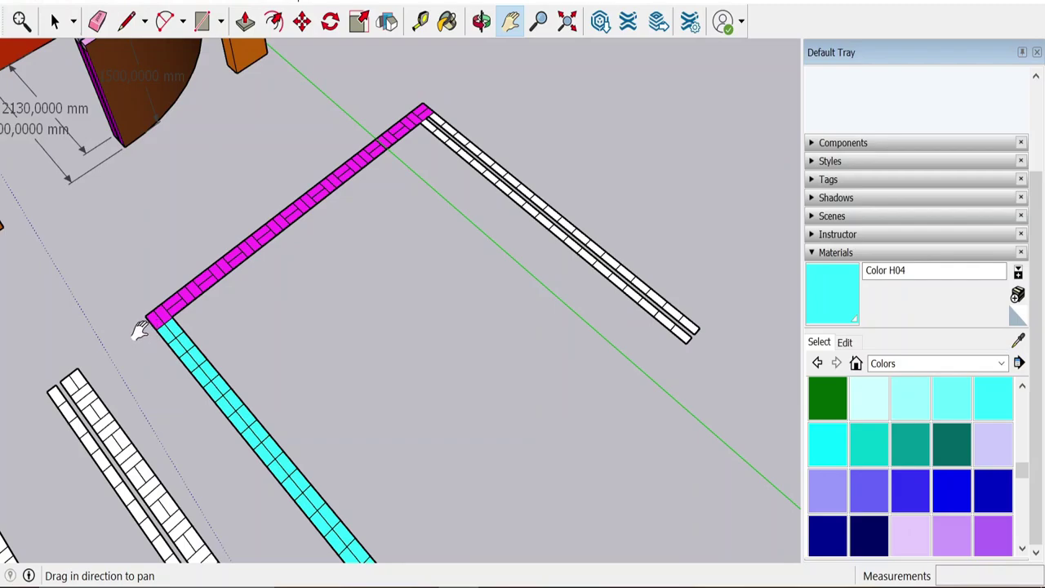
Step: Zoom out and pan to reveal the house models and the mind-map notes sheets
{"action": "scroll", "coordinate": [349, 304], "scroll_direction": "down", "scroll_amount": 2}
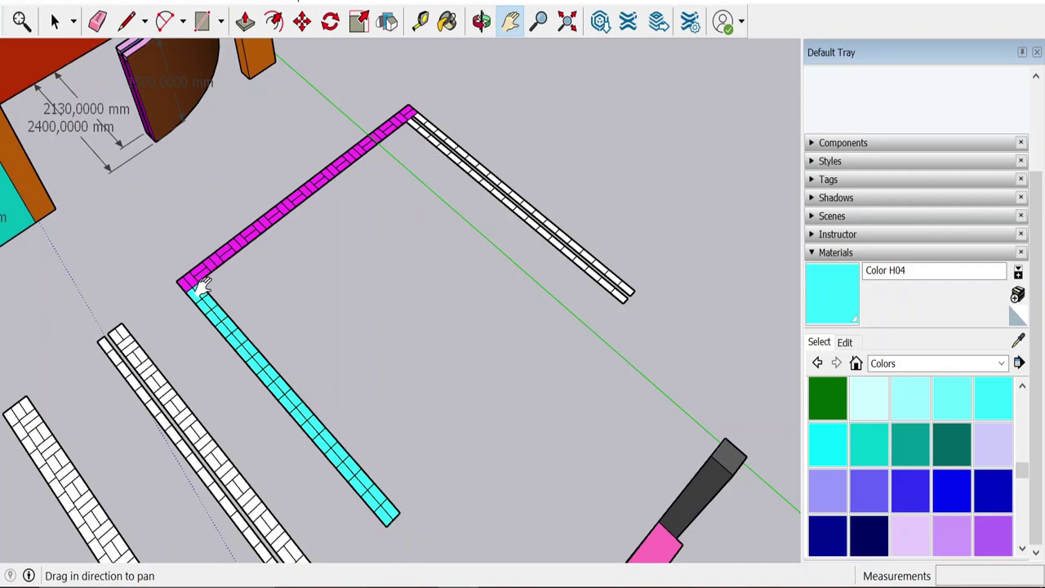
{"action": "left_click_drag", "start_coordinate": [215, 333], "coordinate": [421, 274]}
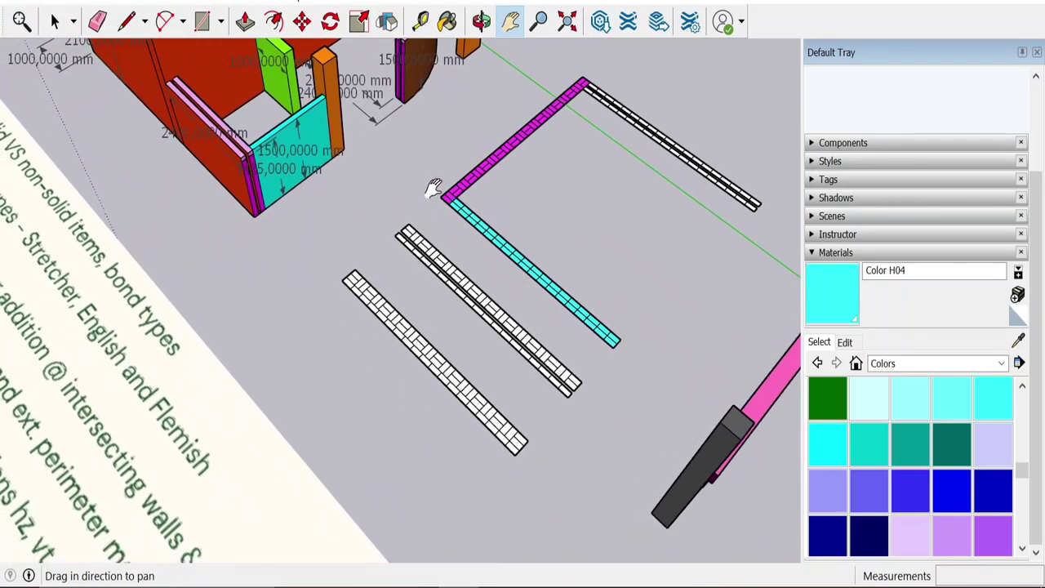
{"action": "scroll", "coordinate": [567, 271], "scroll_direction": "down", "scroll_amount": 4}
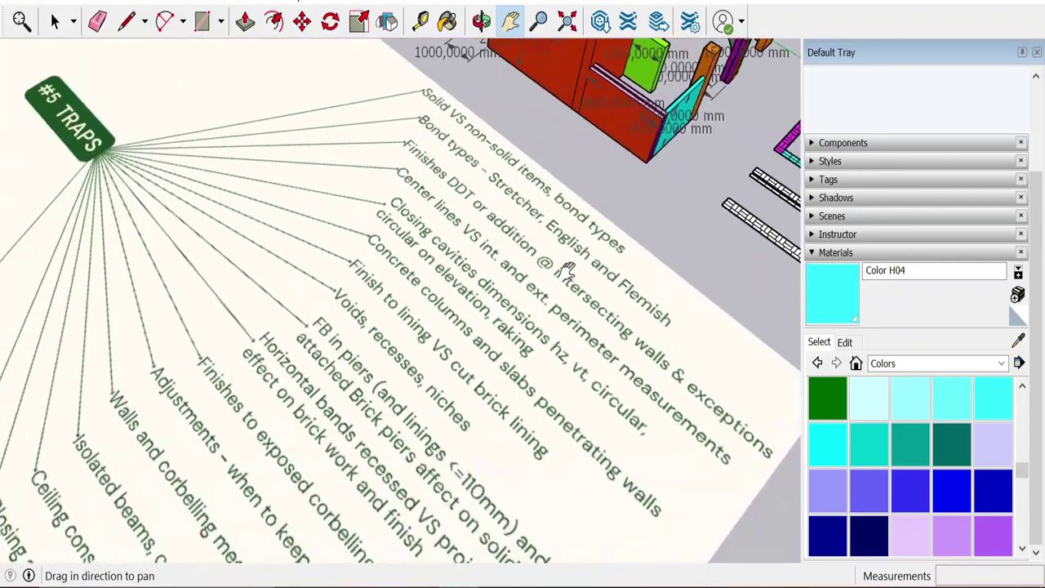
{"action": "scroll", "coordinate": [330, 298], "scroll_direction": "down", "scroll_amount": 2}
{"action": "scroll", "coordinate": [340, 303], "scroll_direction": "down", "scroll_amount": 6}
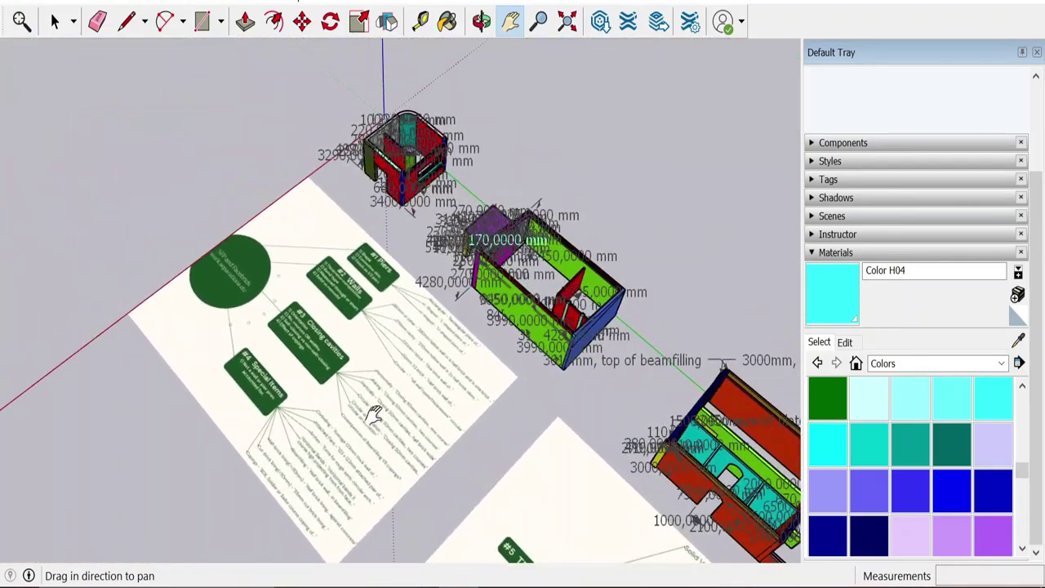
{"action": "scroll", "coordinate": [373, 411], "scroll_direction": "up", "scroll_amount": 4}
{"action": "scroll", "coordinate": [389, 381], "scroll_direction": "up", "scroll_amount": 3}
Step: Orbit the view to face the mind-map notes sheet and zoom in
{"action": "left_click", "coordinate": [482, 20]}
{"action": "left_click_drag", "start_coordinate": [351, 293], "coordinate": [529, 303]}
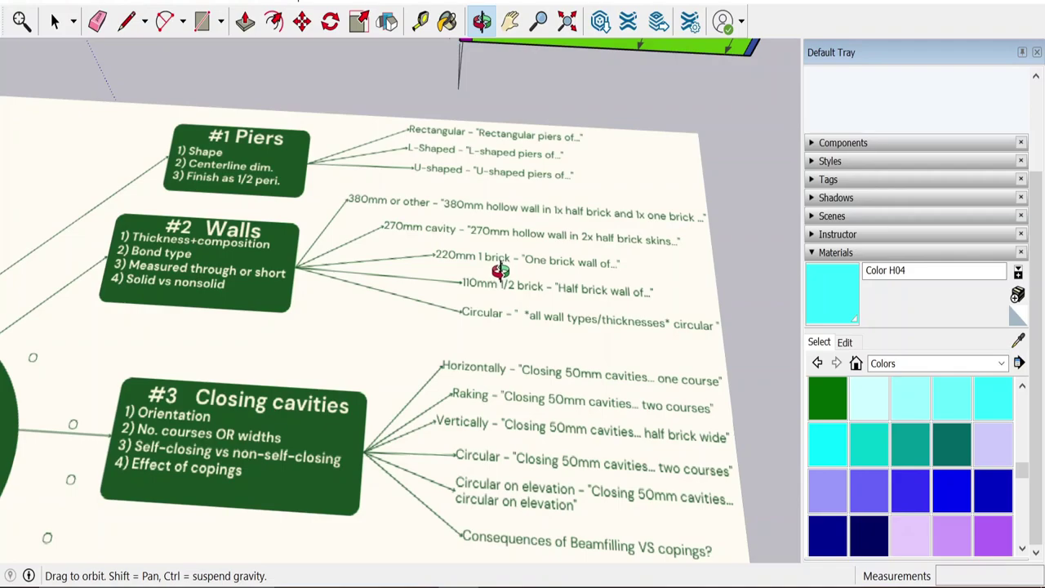
{"action": "scroll", "coordinate": [547, 290], "scroll_direction": "down", "scroll_amount": 5}
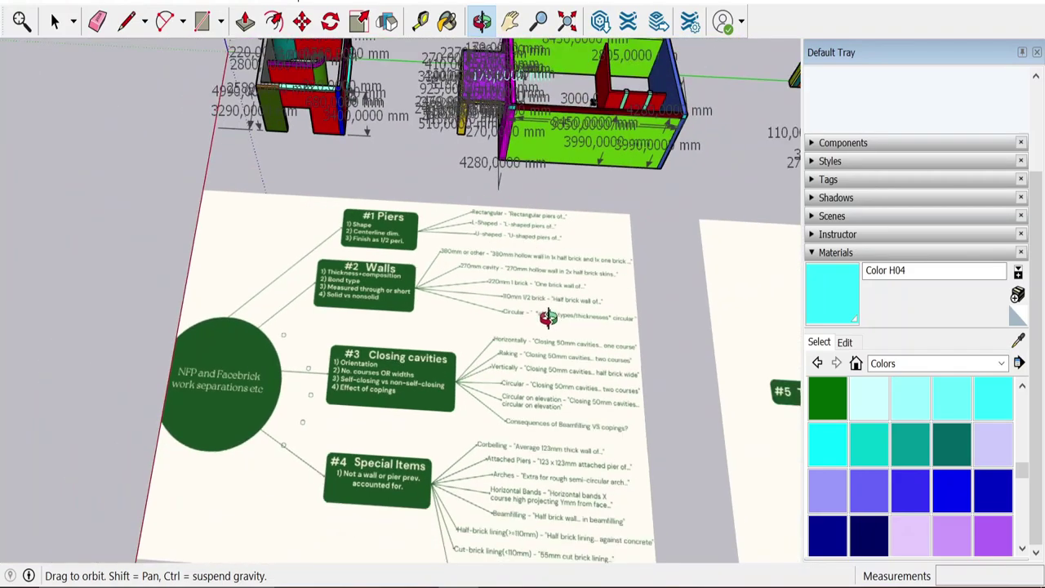
{"action": "scroll", "coordinate": [513, 498], "scroll_direction": "up", "scroll_amount": 4}
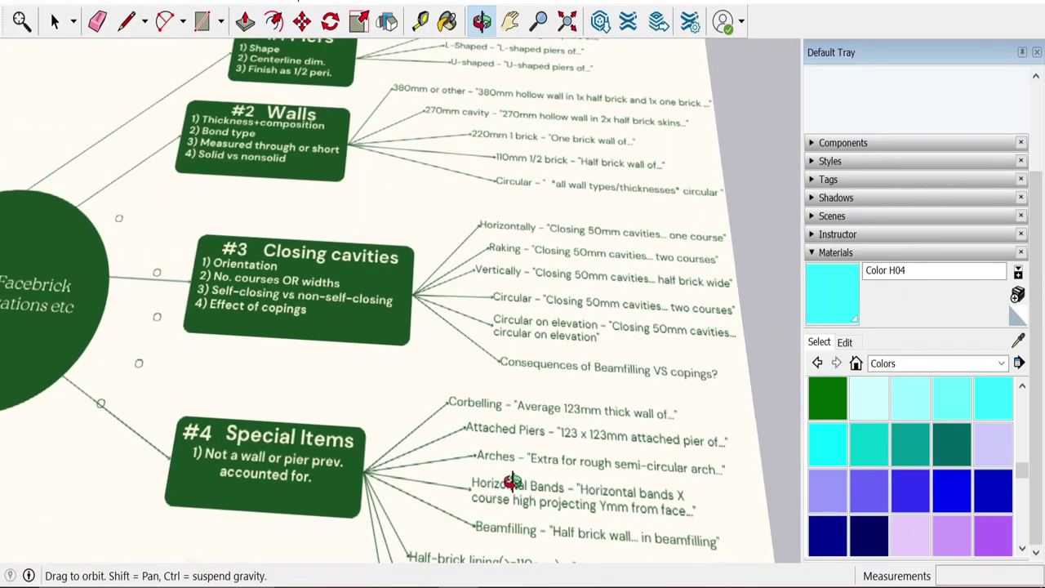
{"action": "scroll", "coordinate": [498, 183], "scroll_direction": "down", "scroll_amount": 3}
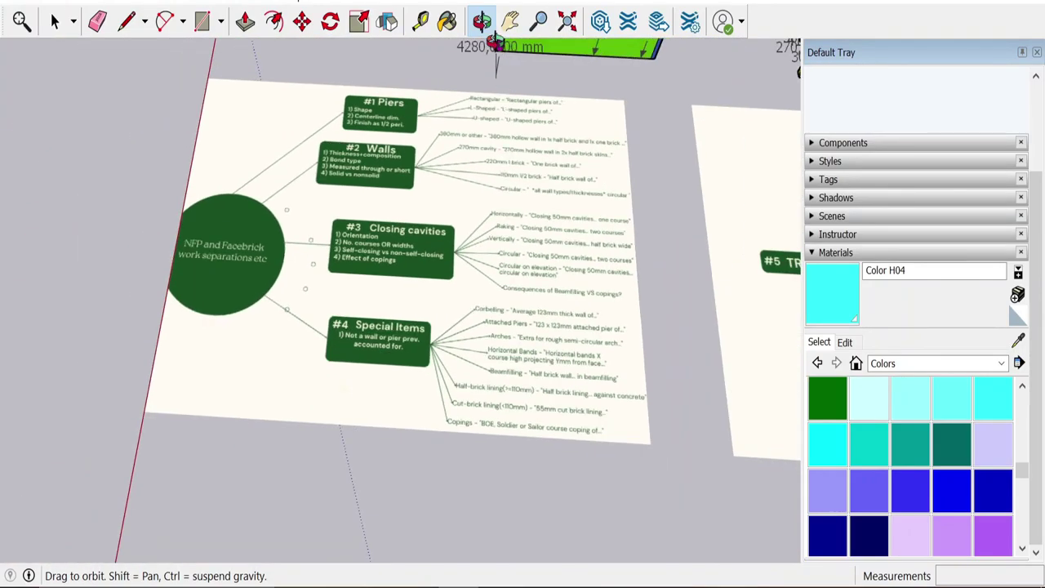
Step: Pan over to the #5 TRAPS sheet and read across it
{"action": "left_click", "coordinate": [510, 21]}
{"action": "left_click_drag", "start_coordinate": [558, 237], "coordinate": [403, 238]}
{"action": "scroll", "coordinate": [560, 282], "scroll_direction": "up", "scroll_amount": 2}
{"action": "mouse_move", "coordinate": [560, 283]}
{"action": "left_mouse_down"}
{"action": "mouse_move", "coordinate": [518, 317]}
{"action": "mouse_move", "coordinate": [430, 311]}
{"action": "left_mouse_up"}
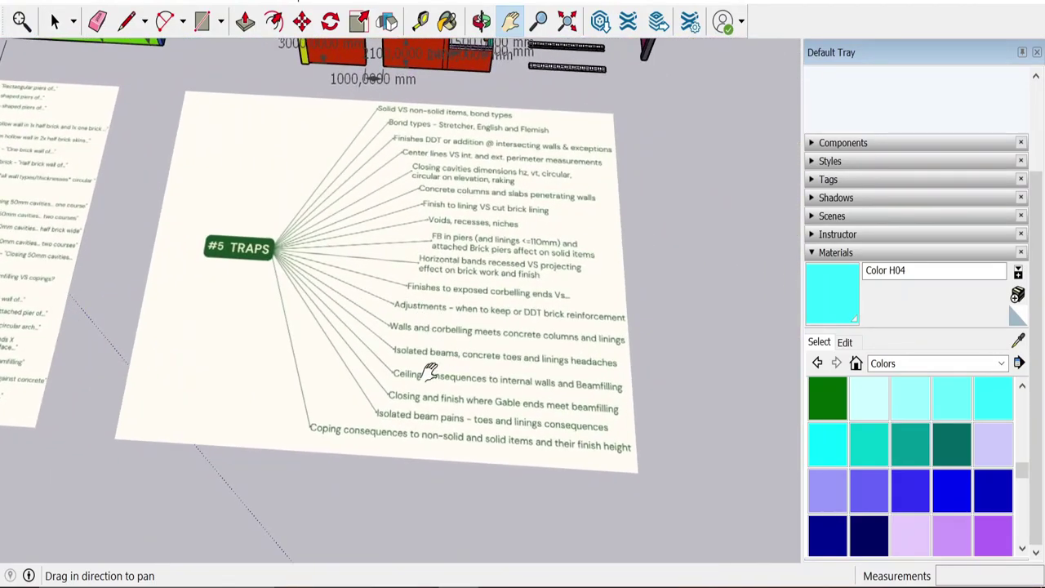
{"action": "scroll", "coordinate": [431, 380], "scroll_direction": "up", "scroll_amount": 5}
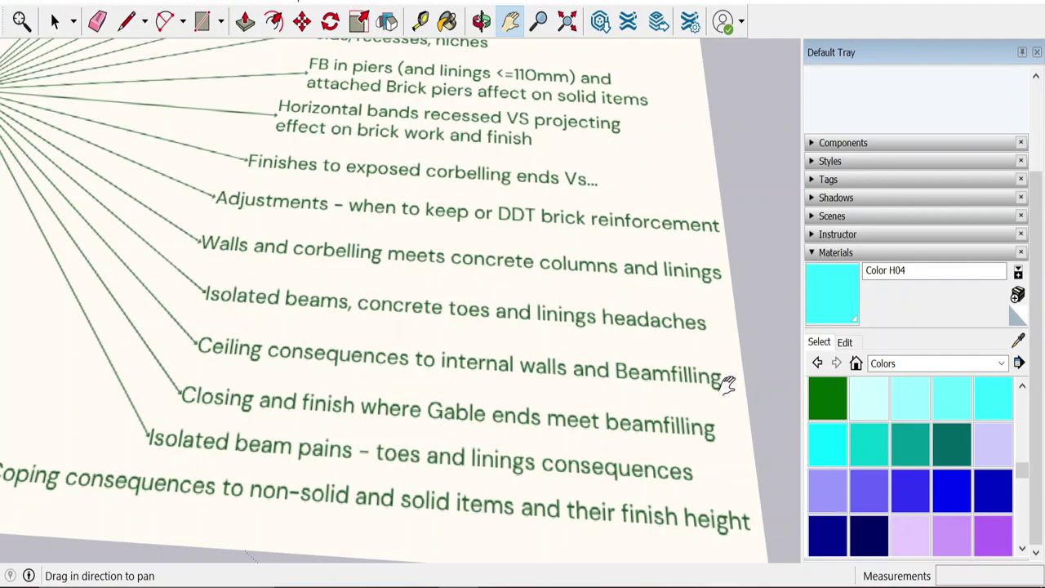
{"action": "scroll", "coordinate": [726, 384], "scroll_direction": "down", "scroll_amount": 6}
{"action": "mouse_move", "coordinate": [451, 246]}
{"action": "left_mouse_down"}
{"action": "mouse_move", "coordinate": [465, 273]}
{"action": "mouse_move", "coordinate": [411, 503]}
{"action": "left_mouse_up"}
Step: Pan and zoom back to the house models
{"action": "left_click_drag", "start_coordinate": [140, 182], "coordinate": [265, 247]}
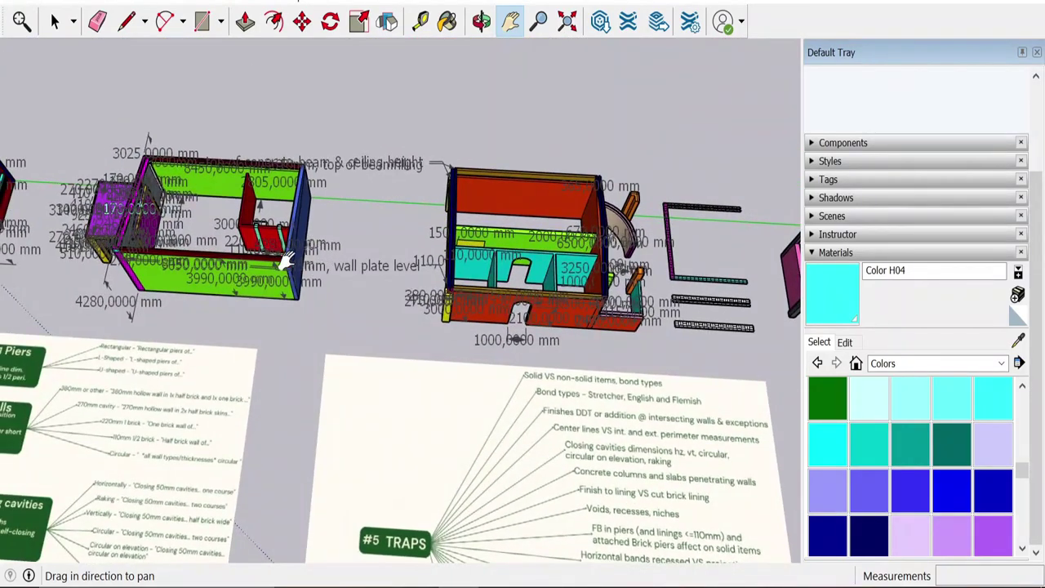
{"action": "scroll", "coordinate": [265, 247], "scroll_direction": "up", "scroll_amount": 5}
{"action": "scroll", "coordinate": [265, 247], "scroll_direction": "up", "scroll_amount": 3}
Step: Pan around the green-walled house to inspect its red inner wall with cyan strips
{"action": "left_click_drag", "start_coordinate": [159, 187], "coordinate": [289, 175]}
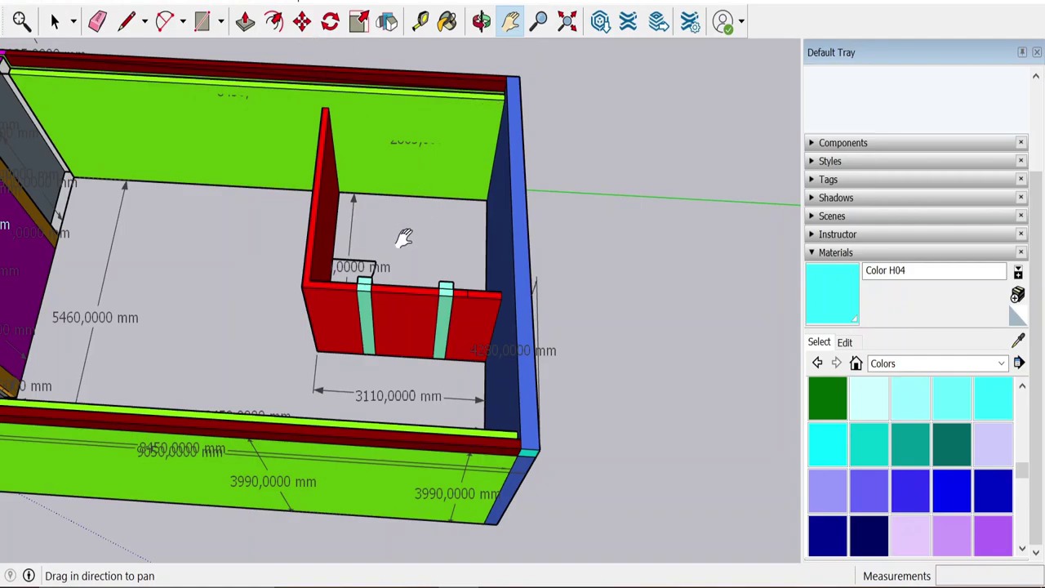
{"action": "left_click_drag", "start_coordinate": [403, 236], "coordinate": [478, 282]}
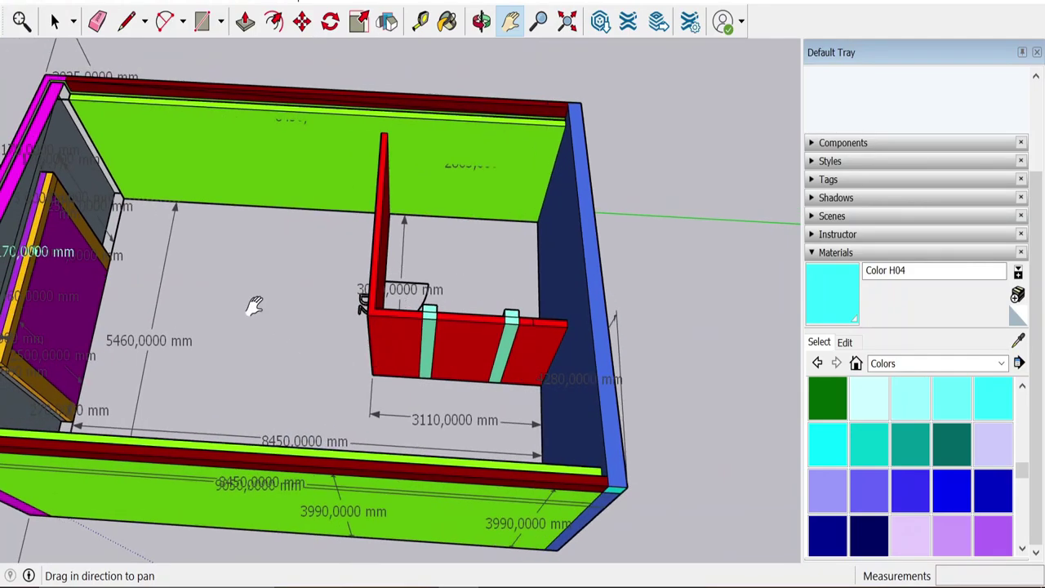
{"action": "left_click_drag", "start_coordinate": [258, 305], "coordinate": [303, 272]}
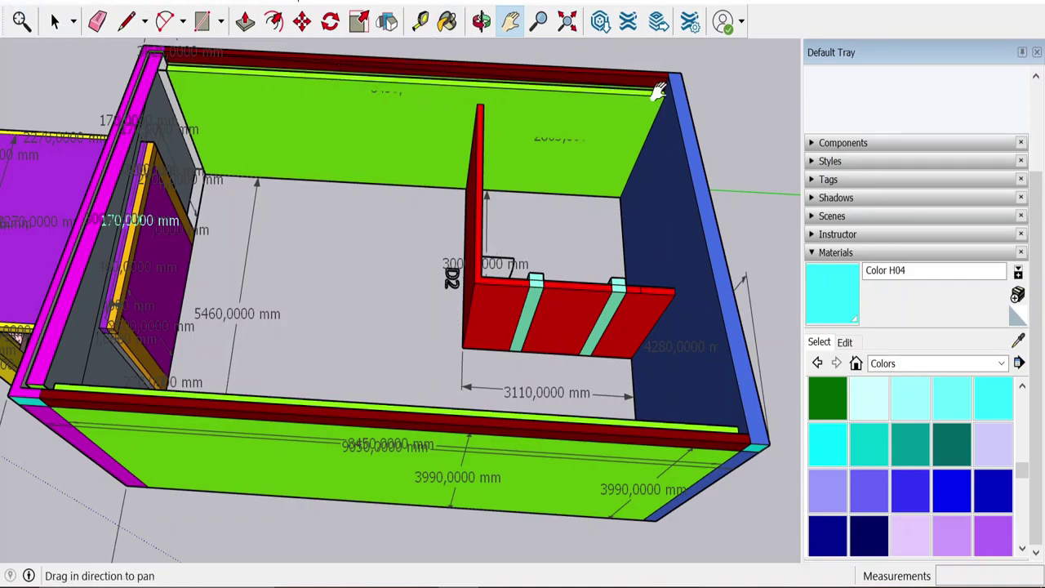
{"action": "left_click_drag", "start_coordinate": [403, 496], "coordinate": [257, 329]}
{"action": "scroll", "coordinate": [269, 319], "scroll_direction": "down", "scroll_amount": 2}
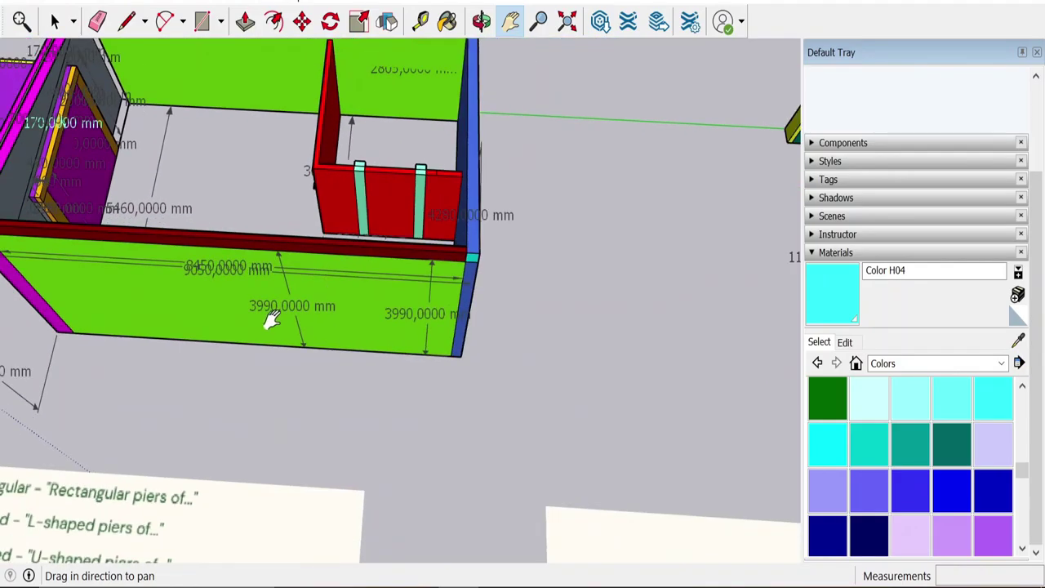